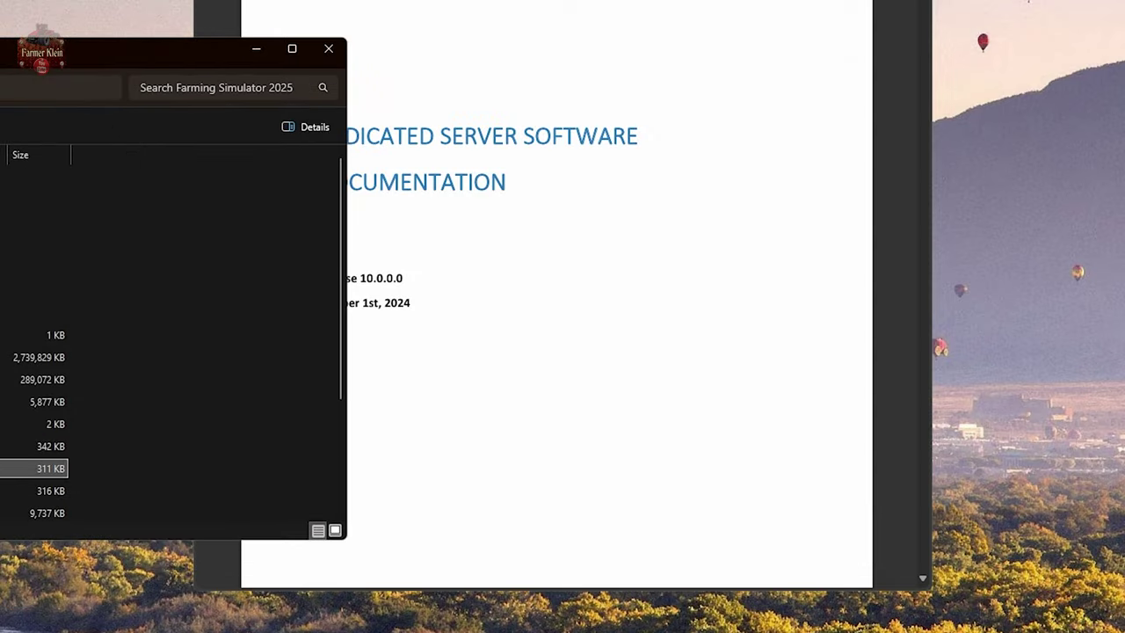
# - Scroll dedicatedServer_en.pdf to page 5 and highlight the game install, update, product key and DLC steps
pyautogui.click(379, 5)
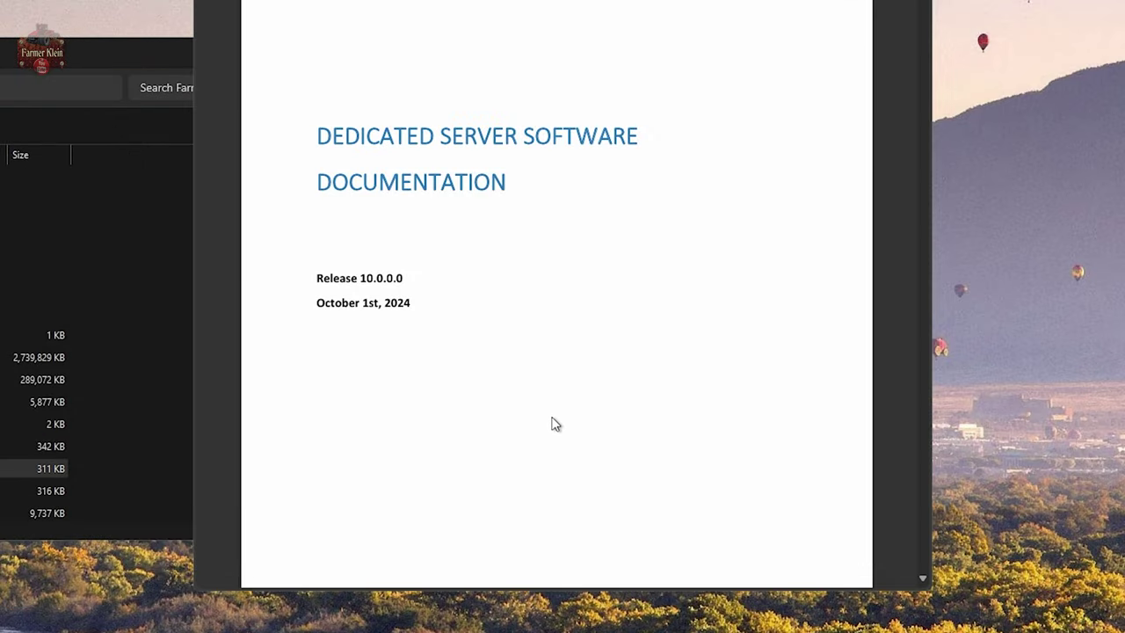
pyautogui.scroll(-15, 923, 21)
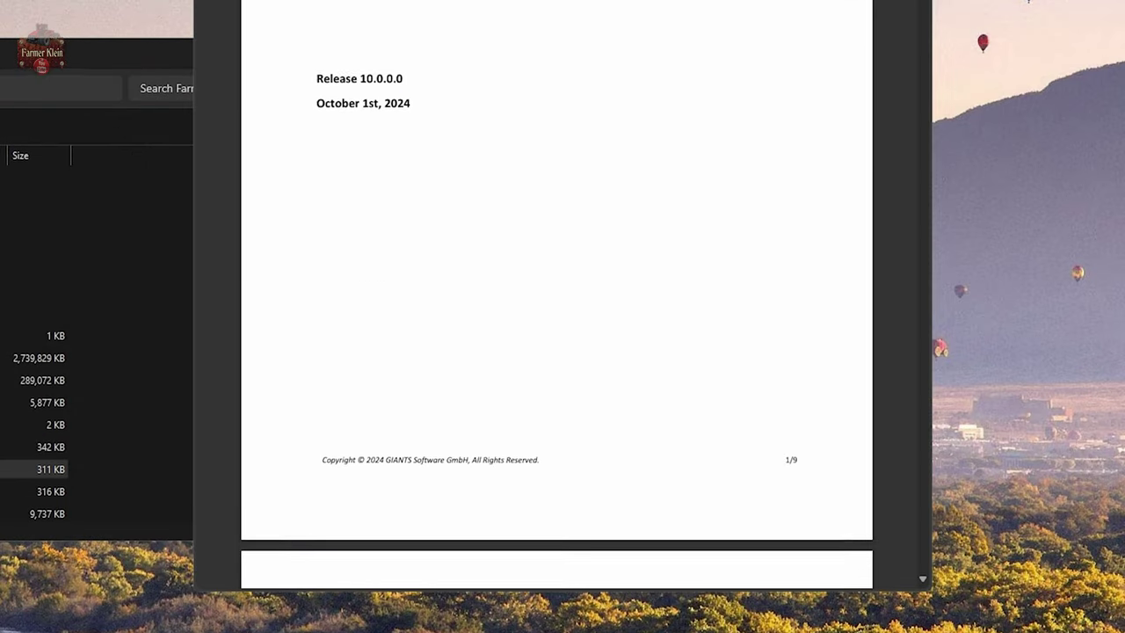
pyautogui.moveTo(923, 51); pyautogui.dragTo(906, 323)
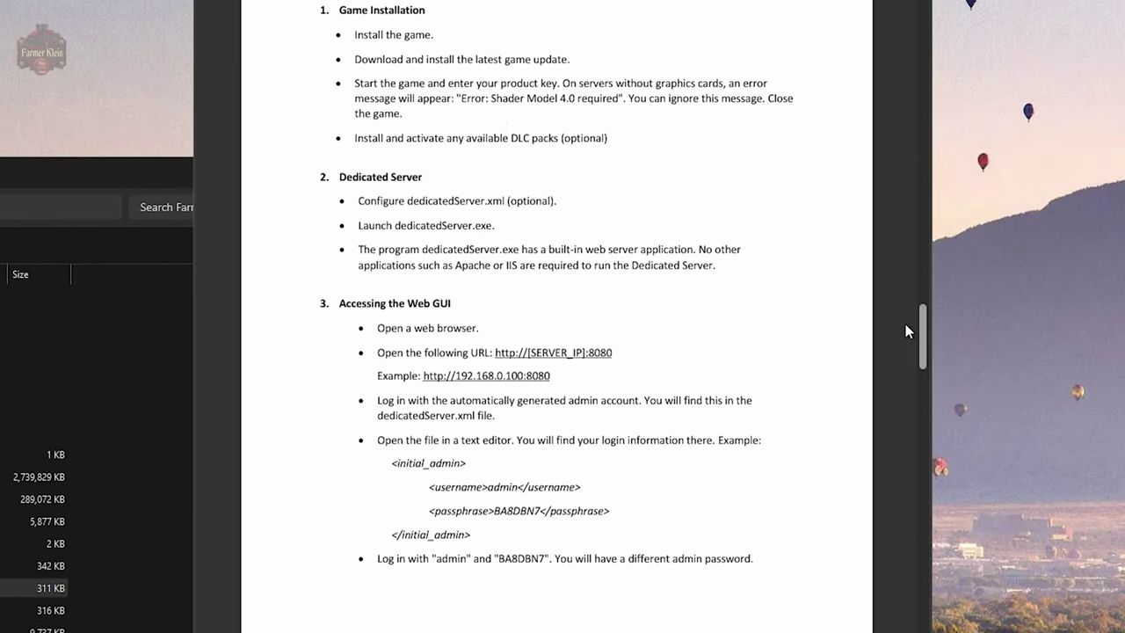
pyautogui.moveTo(348, 64); pyautogui.dragTo(434, 65)
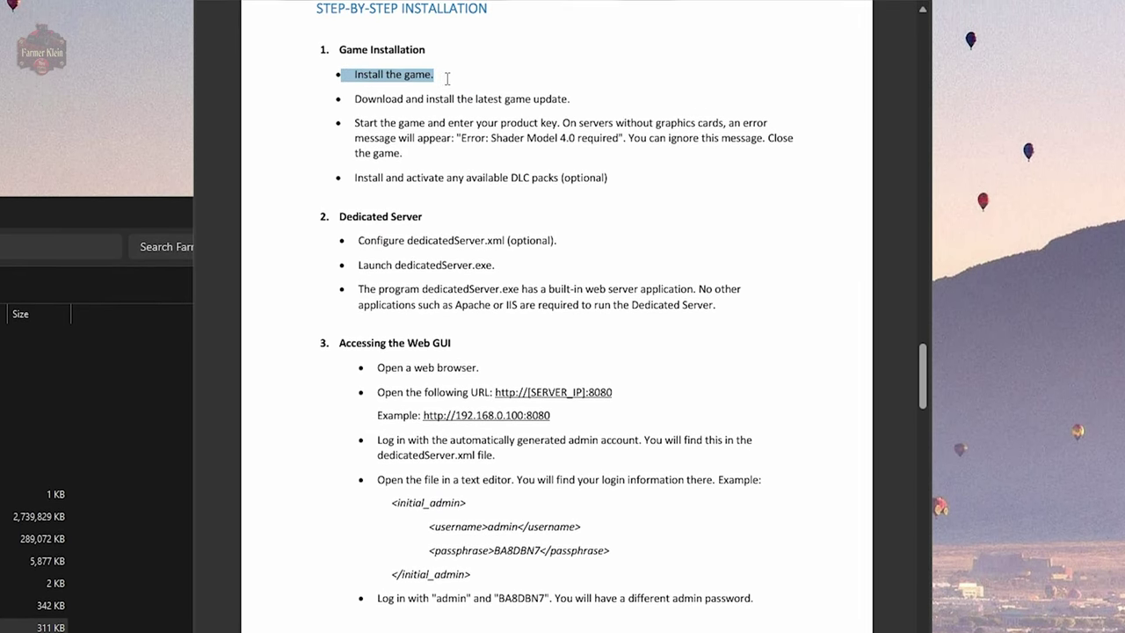
pyautogui.moveTo(355, 90); pyautogui.dragTo(535, 117)
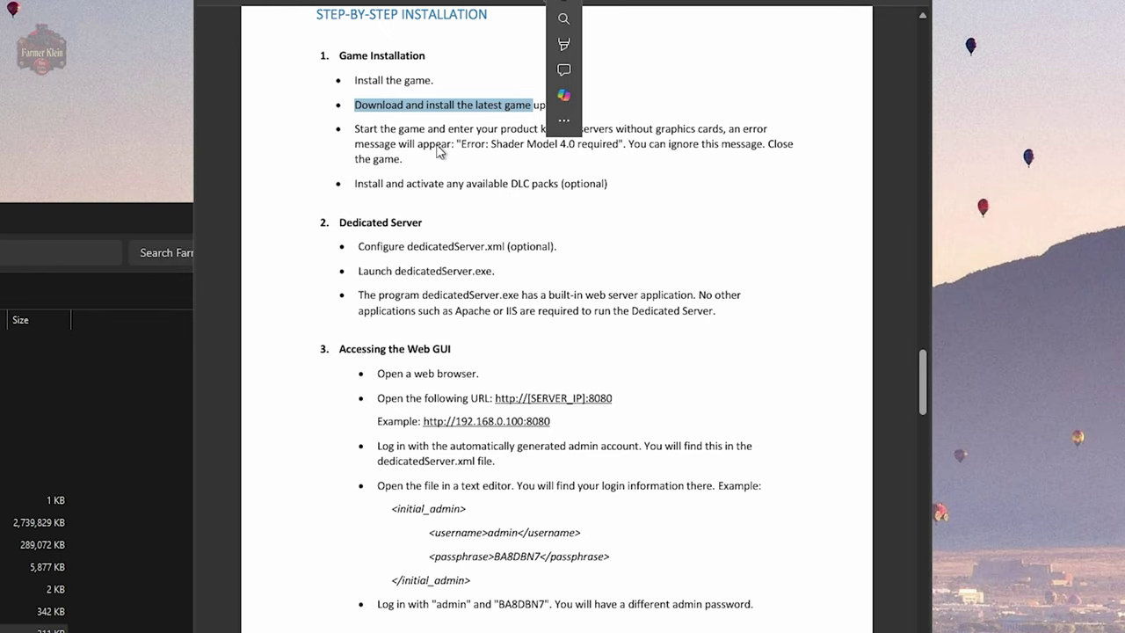
pyautogui.moveTo(409, 130); pyautogui.dragTo(440, 148)
pyautogui.moveTo(373, 184); pyautogui.dragTo(542, 187)
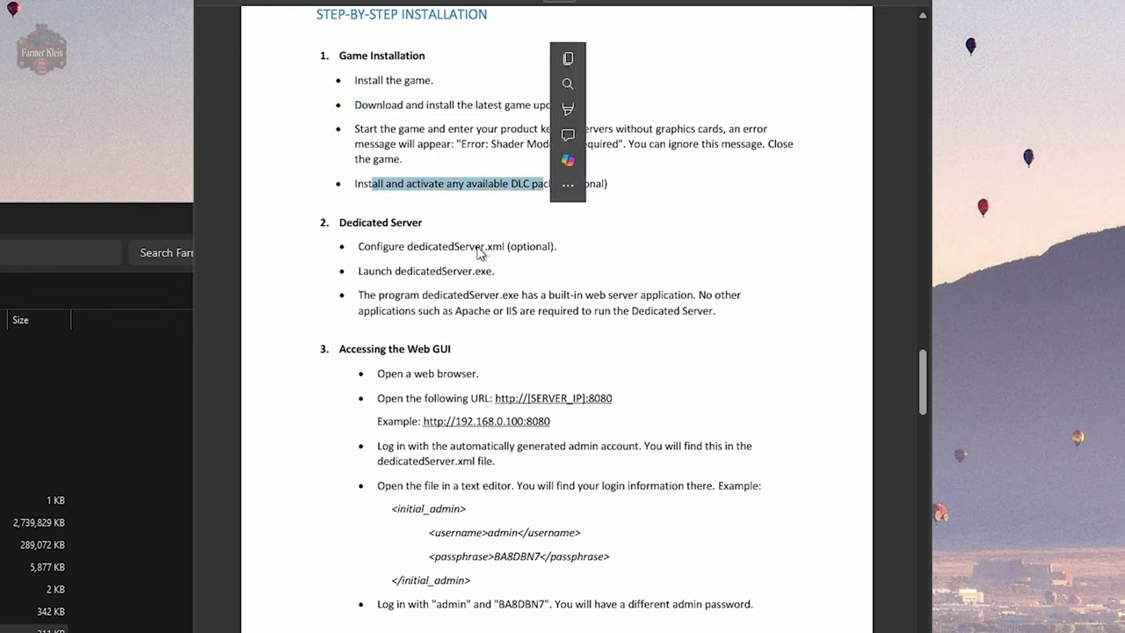
pyautogui.moveTo(555, 49)
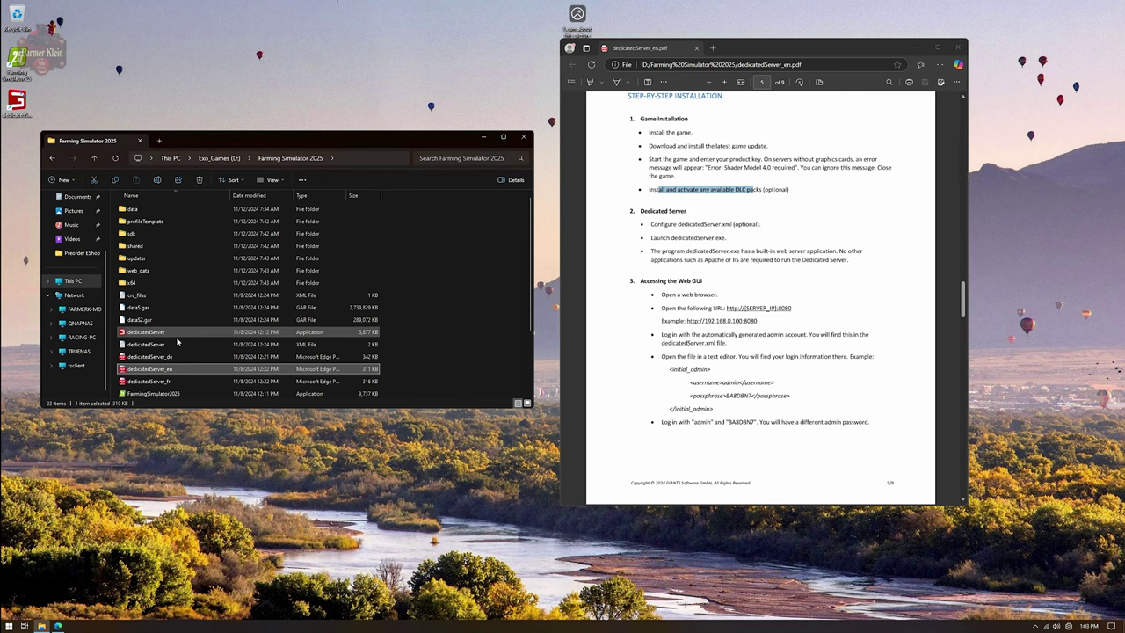
# - Open dedicatedServer.xml in Notepad and move the editor window lower and to the right
pyautogui.rightClick(158, 345)
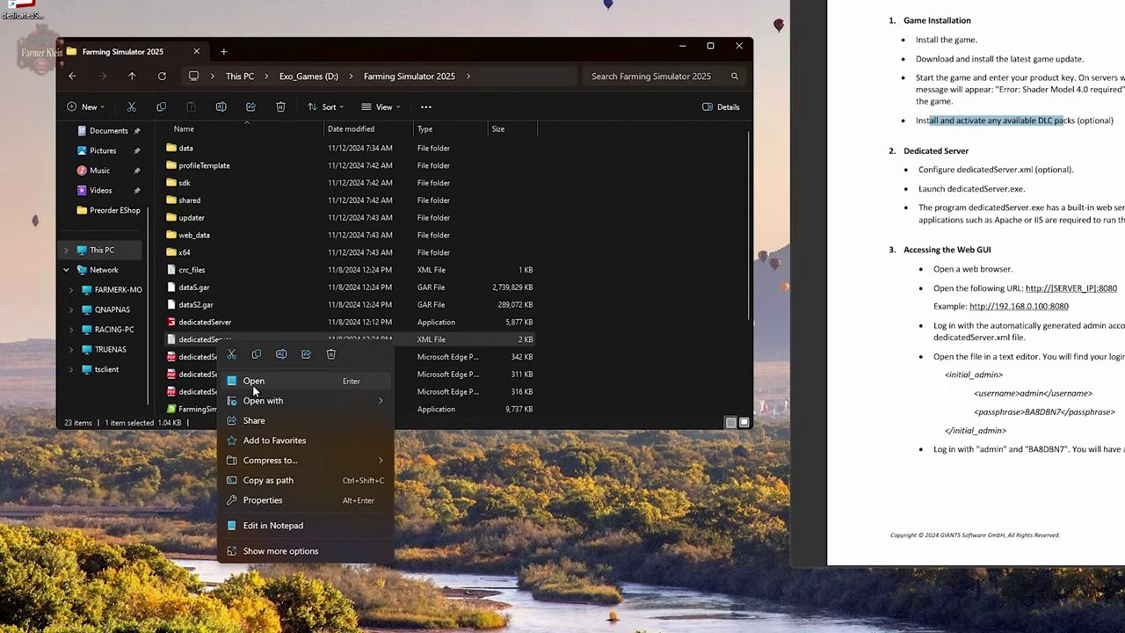
pyautogui.click(253, 383)
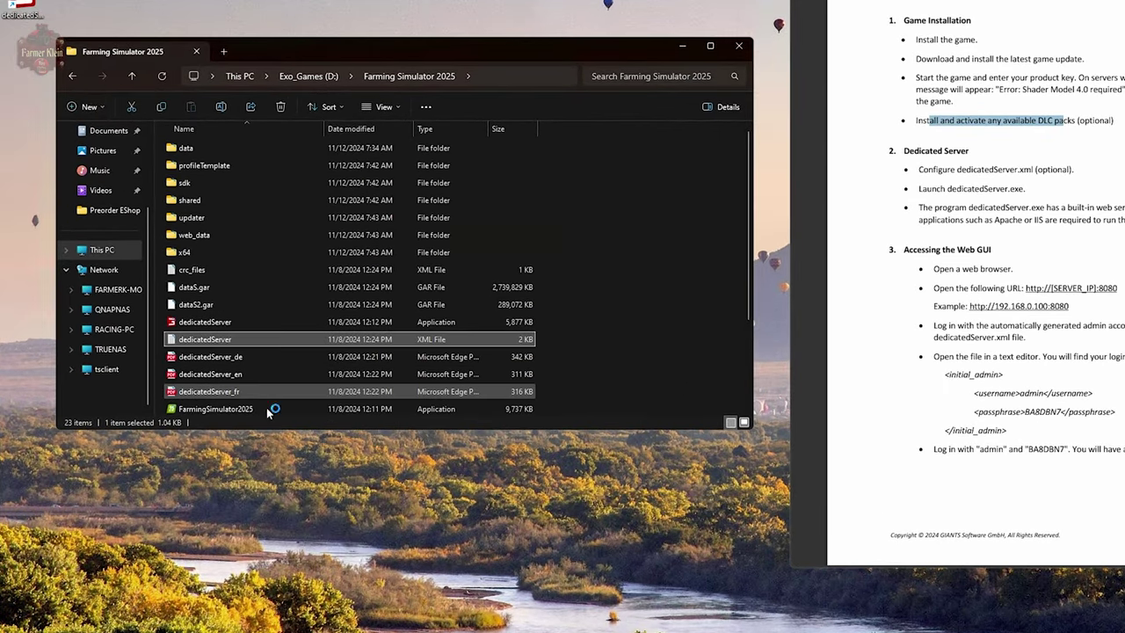
pyautogui.scroll(3, 425, 149)
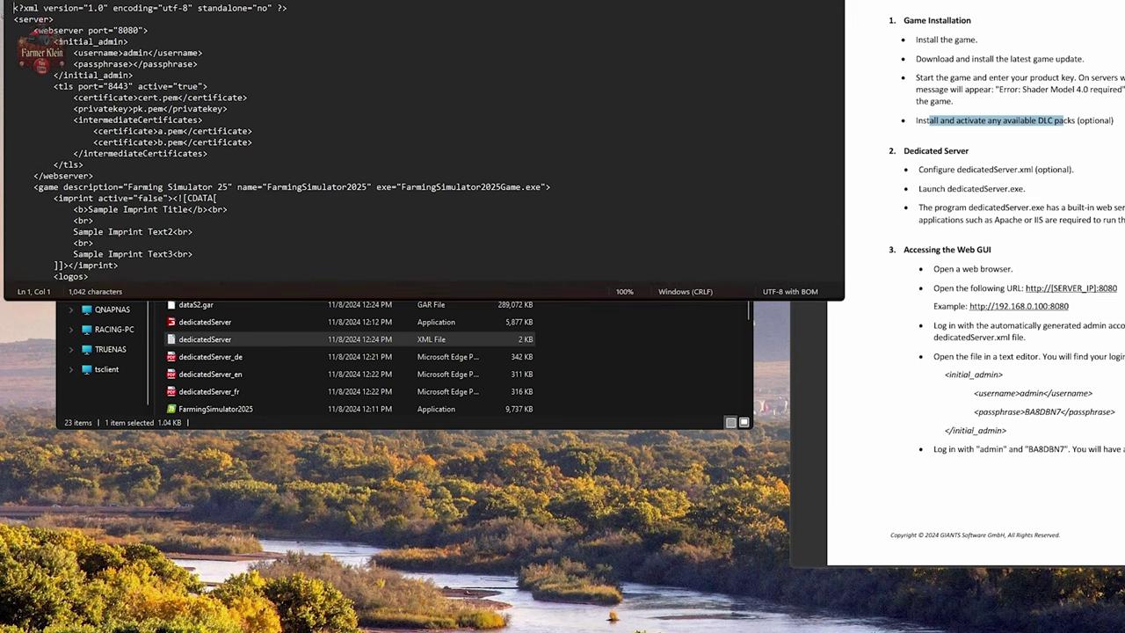
pyautogui.scroll(-1, 425, 149)
pyautogui.moveTo(132, 2); pyautogui.dragTo(505, 35)
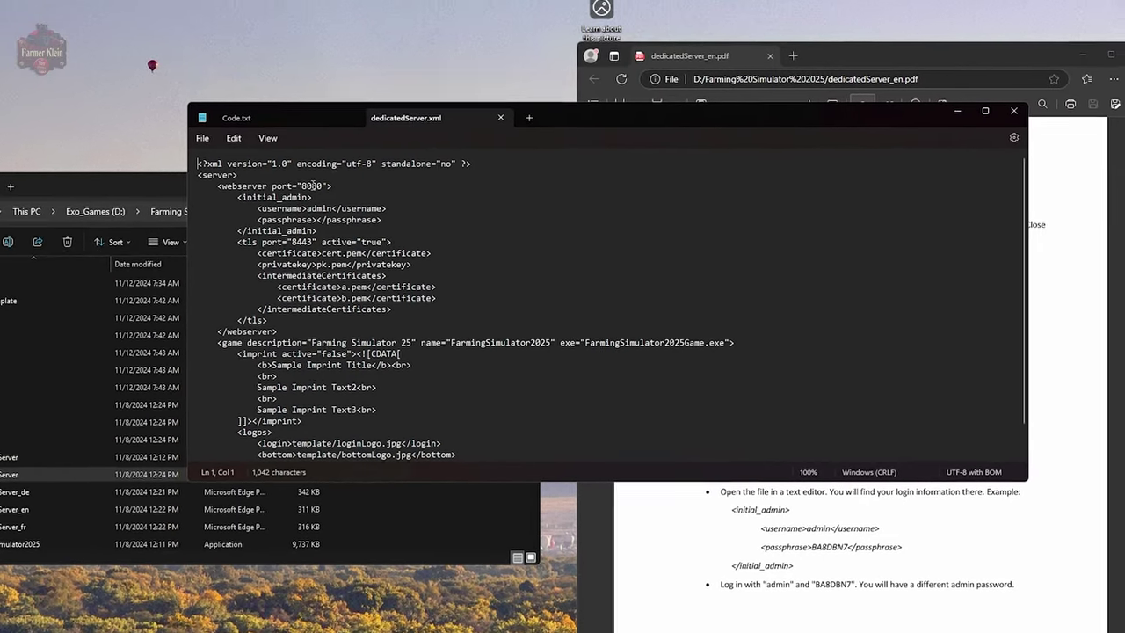
# - Change the web server port from 8080 to 8088 and enter an admin passphrase
pyautogui.click(342, 165)
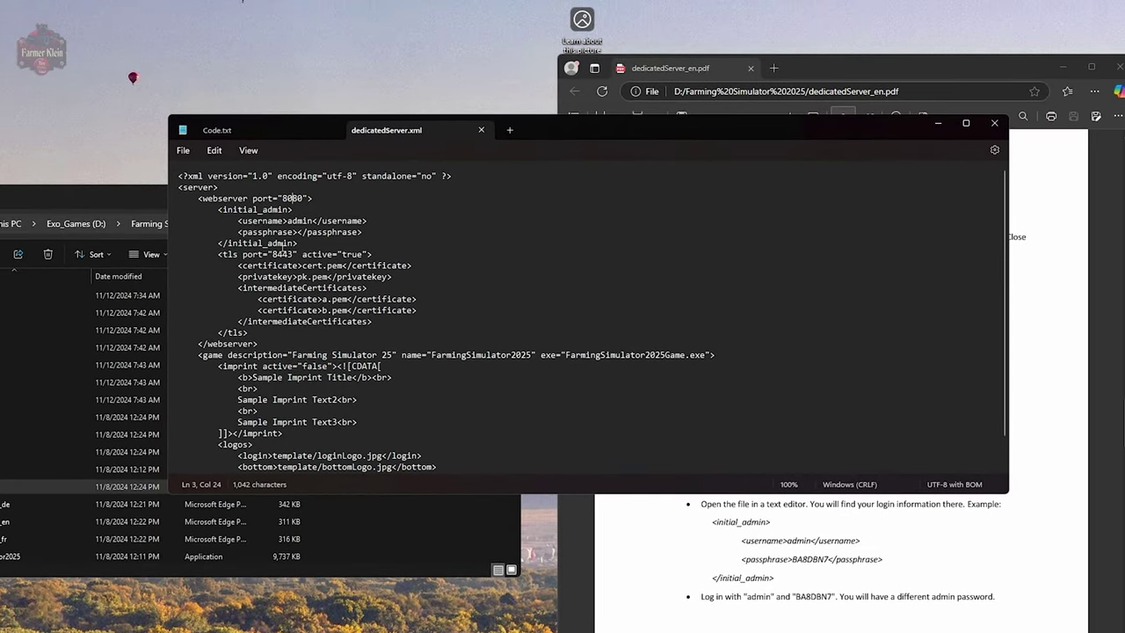
pyautogui.press('Right')
pyautogui.hotkey('shift', 'Right')
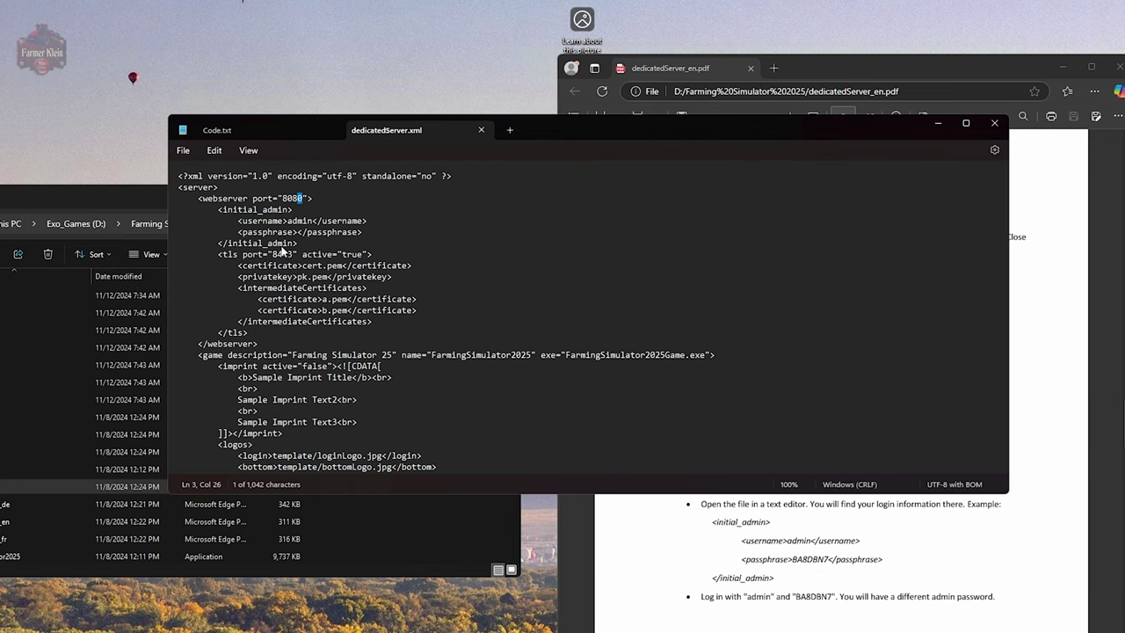
pyautogui.write('8')
pyautogui.press('Down')
pyautogui.press('Down')
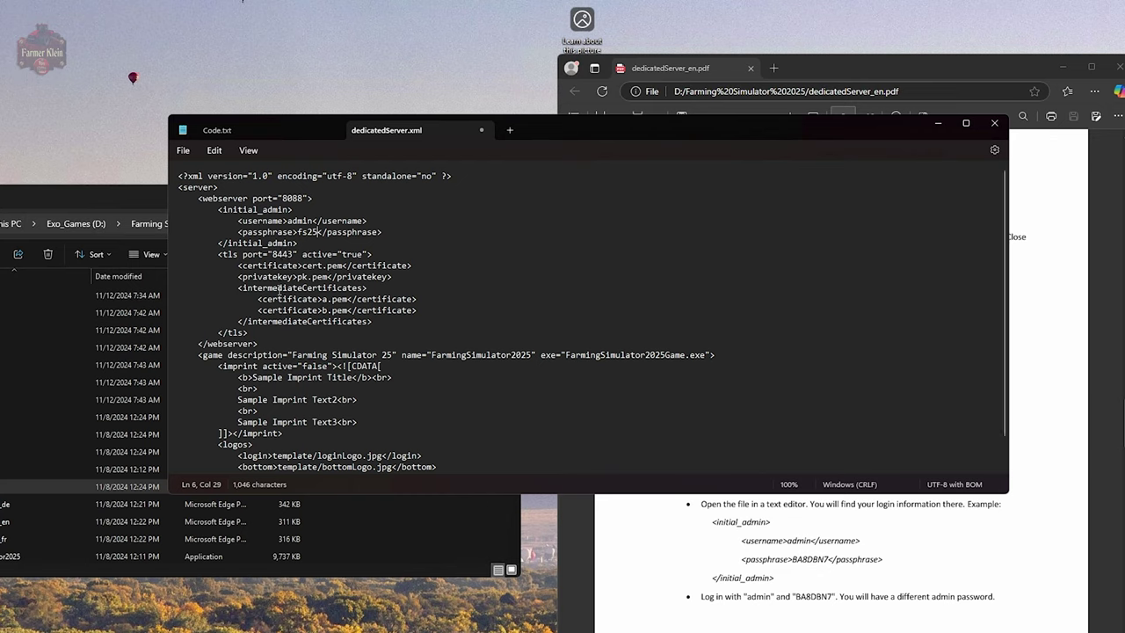
# - Change the TLS active setting from true to false
pyautogui.click(347, 254)
pyautogui.press('Left')
pyautogui.press('Delete')
pyautogui.press('Delete')
pyautogui.press('Delete')
pyautogui.press('Delete')
pyautogui.write('false')
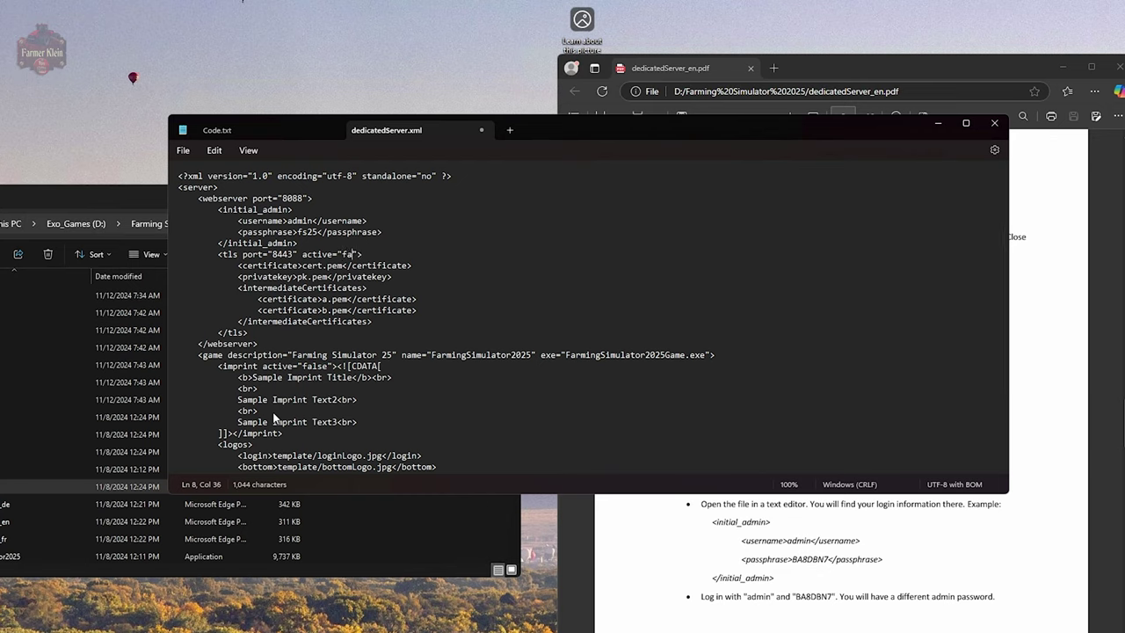
pyautogui.press('Down')
pyautogui.press('Down')
pyautogui.press('Down')
pyautogui.press('Down')
pyautogui.press('Down')
pyautogui.press('Down')
pyautogui.press('Down')
pyautogui.press('Down')
pyautogui.press('Down')
# - Delete the imprint and logos blocks from dedicatedServer.xml
pyautogui.press('Home')
pyautogui.hotkey('shift', 'Down')
pyautogui.hotkey('shift', 'Down')
pyautogui.hotkey('shift', 'Down')
pyautogui.hotkey('shift', 'Down')
pyautogui.hotkey('shift', 'Down')
pyautogui.hotkey('shift', 'Down')
pyautogui.hotkey('shift', 'Down')
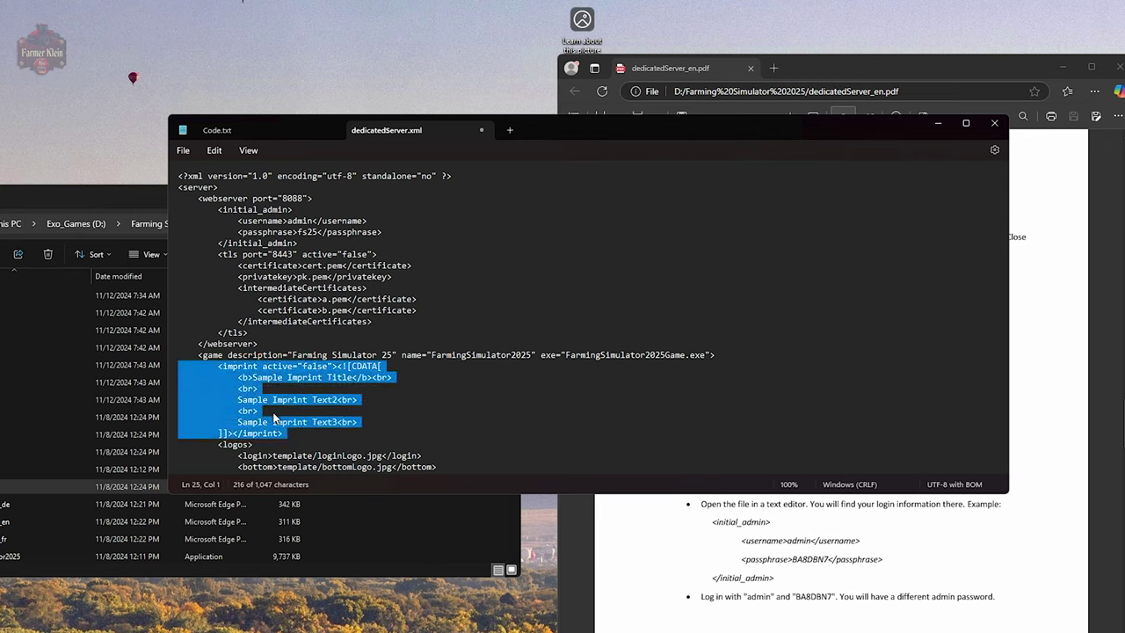
pyautogui.press('Delete')
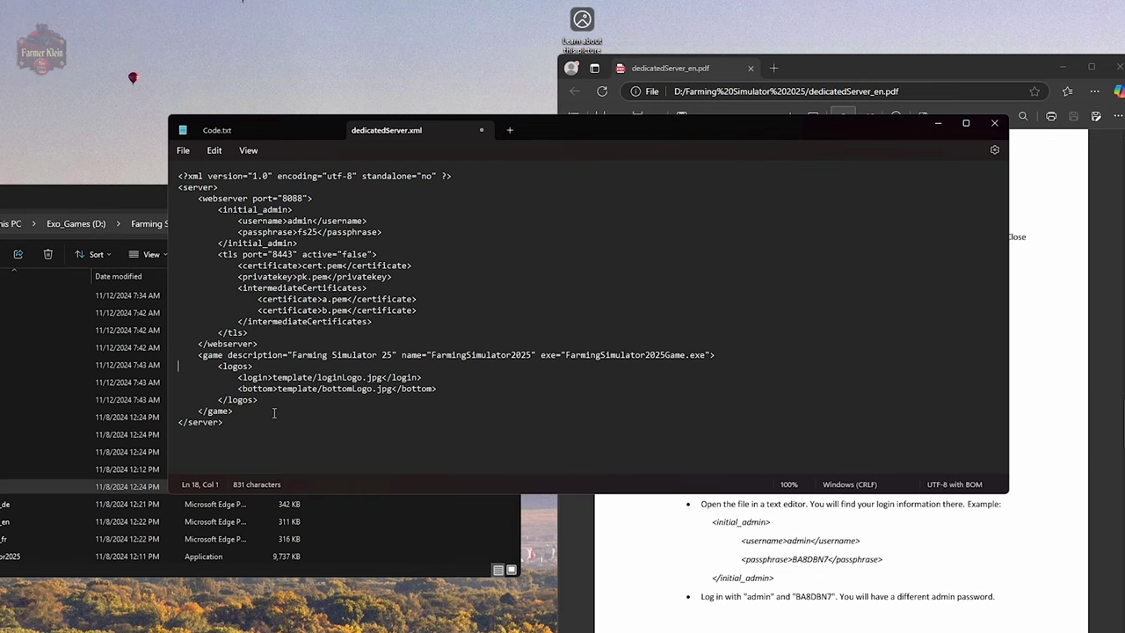
pyautogui.hotkey('shift', 'Down')
pyautogui.hotkey('shift', 'Down')
pyautogui.hotkey('shift', 'Down')
pyautogui.hotkey('shift', 'Down')
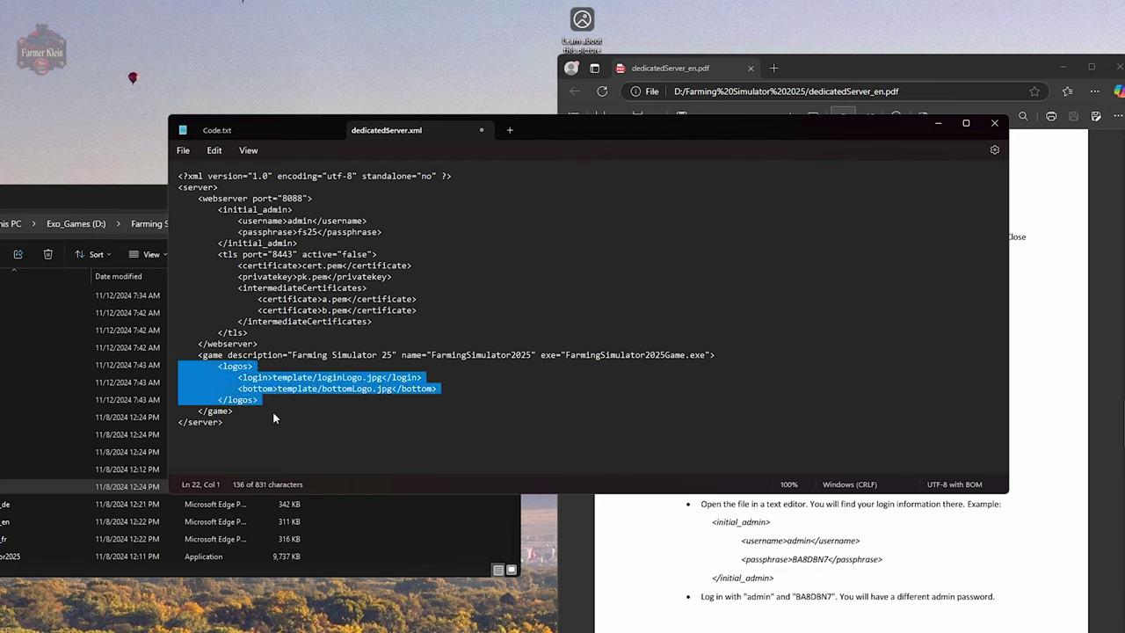
pyautogui.press('Delete')
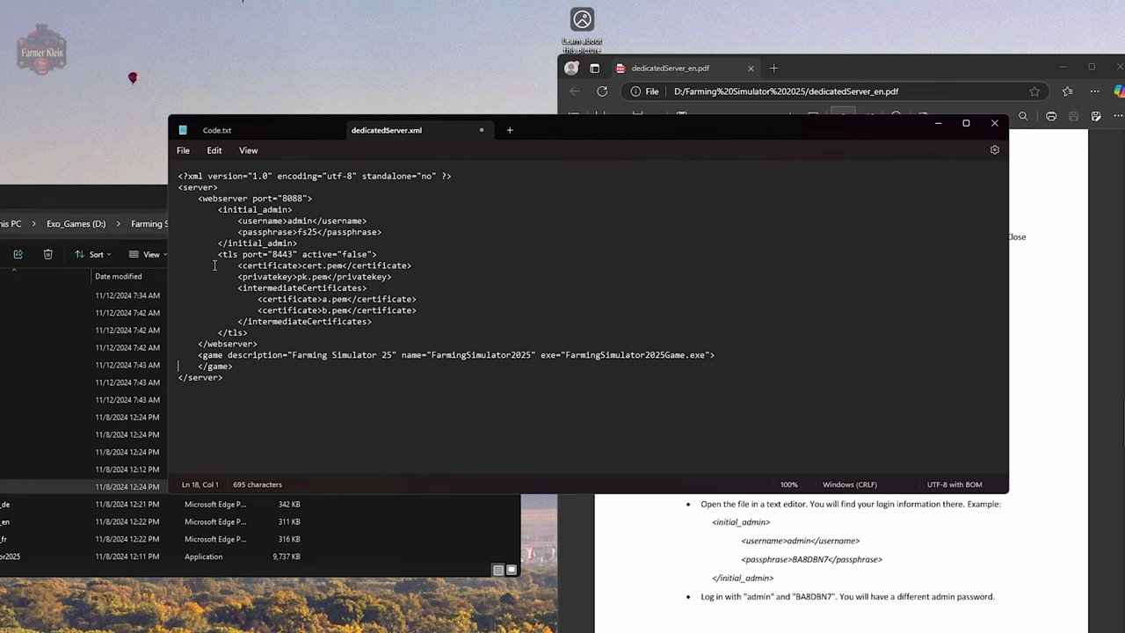
# - Save the edited XML file and close Notepad
pyautogui.click(184, 151)
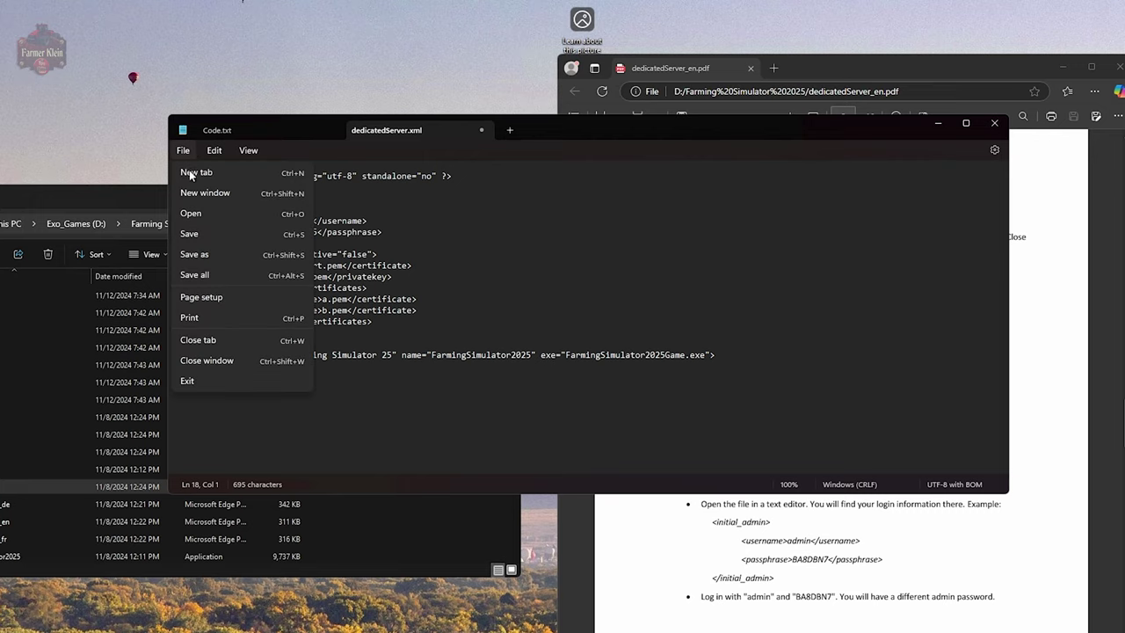
pyautogui.click(195, 240)
pyautogui.click(994, 123)
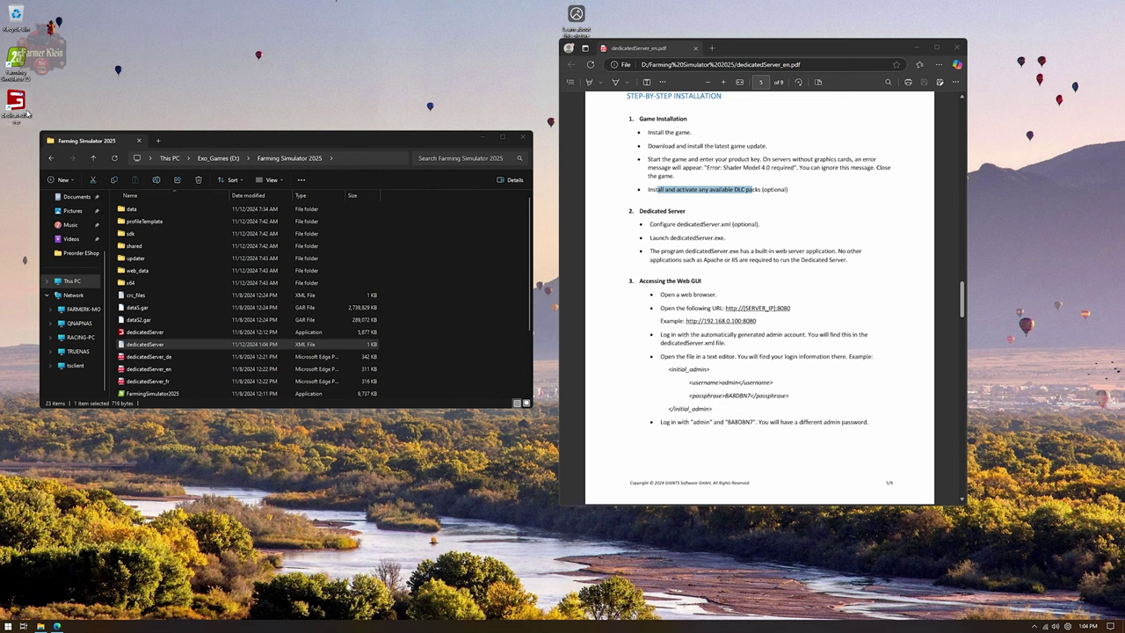
# - Drag dedicatedServer.exe onto the desktop as a shortcut rather than a copy
pyautogui.click(150, 333)
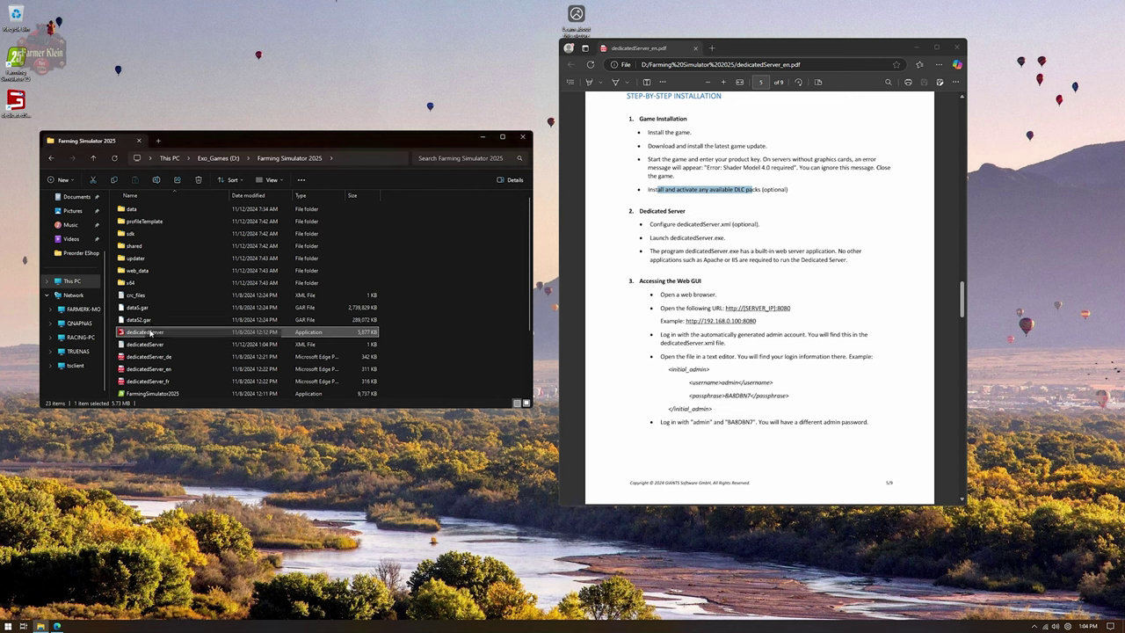
pyautogui.rightClick(151, 333)
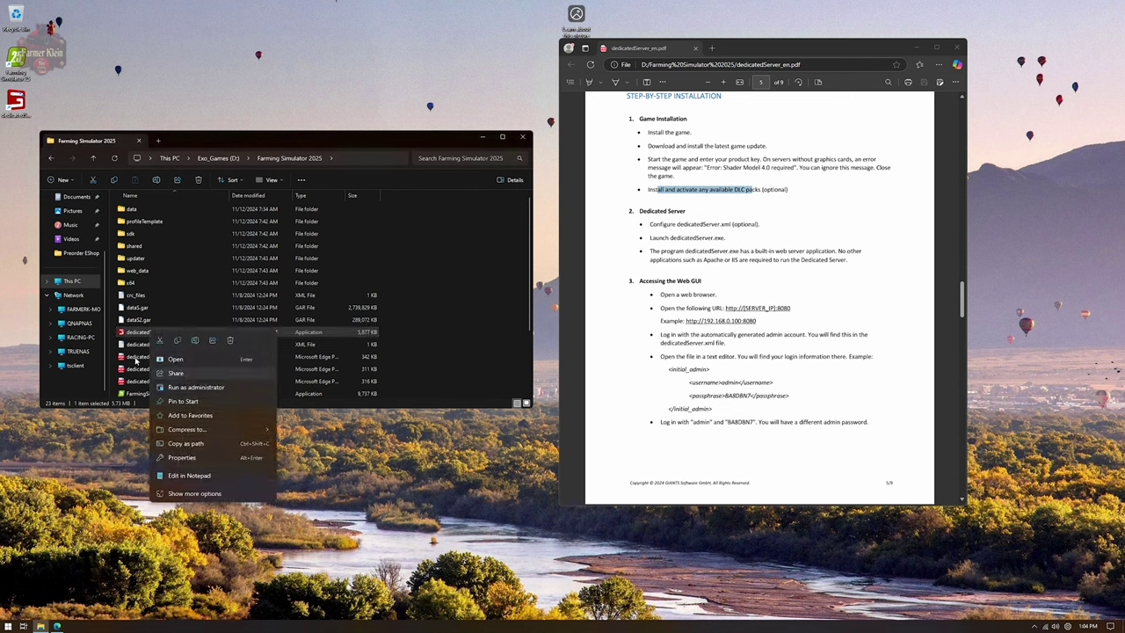
pyautogui.moveTo(139, 335); pyautogui.dragTo(137, 454)
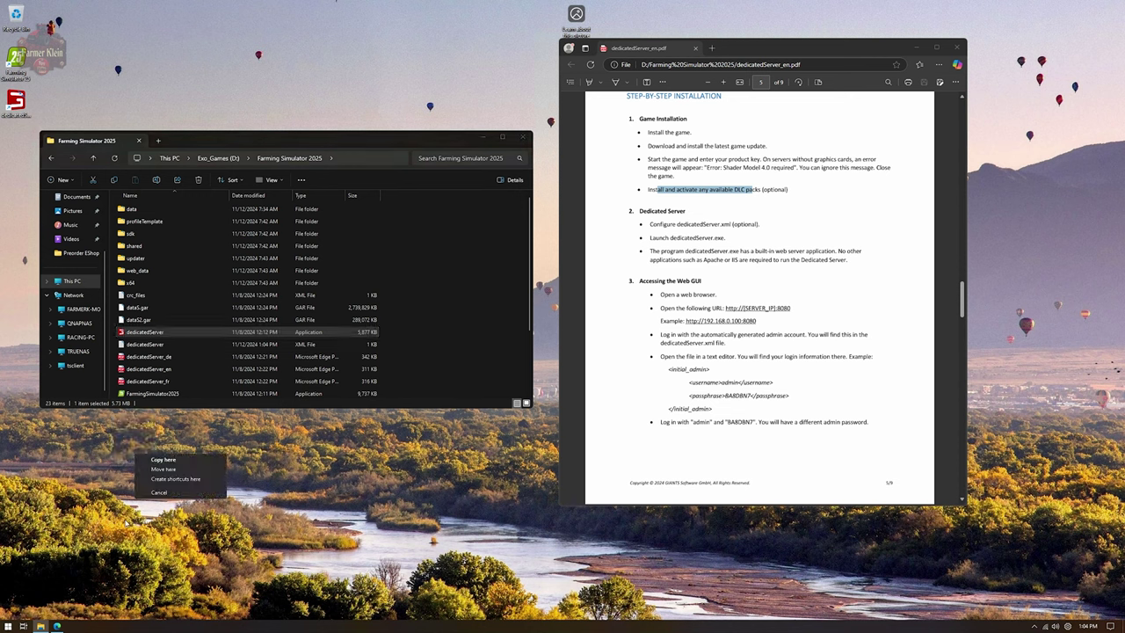
pyautogui.click(164, 482)
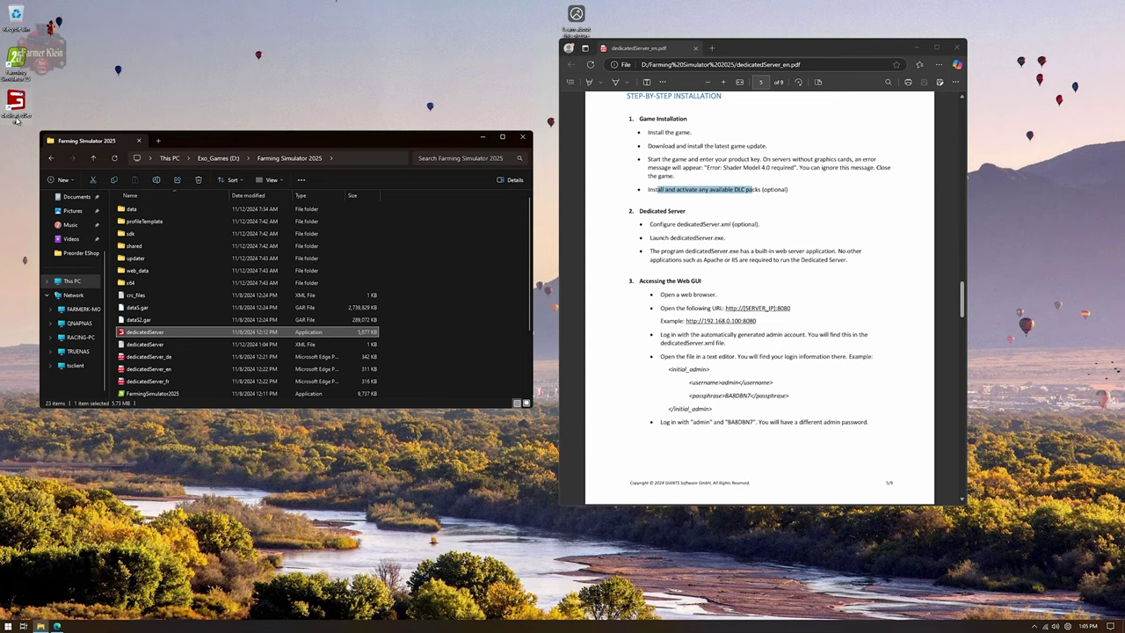
# - Navigate File Explorer to C:\ProgramData via the address bar
pyautogui.click(348, 158)
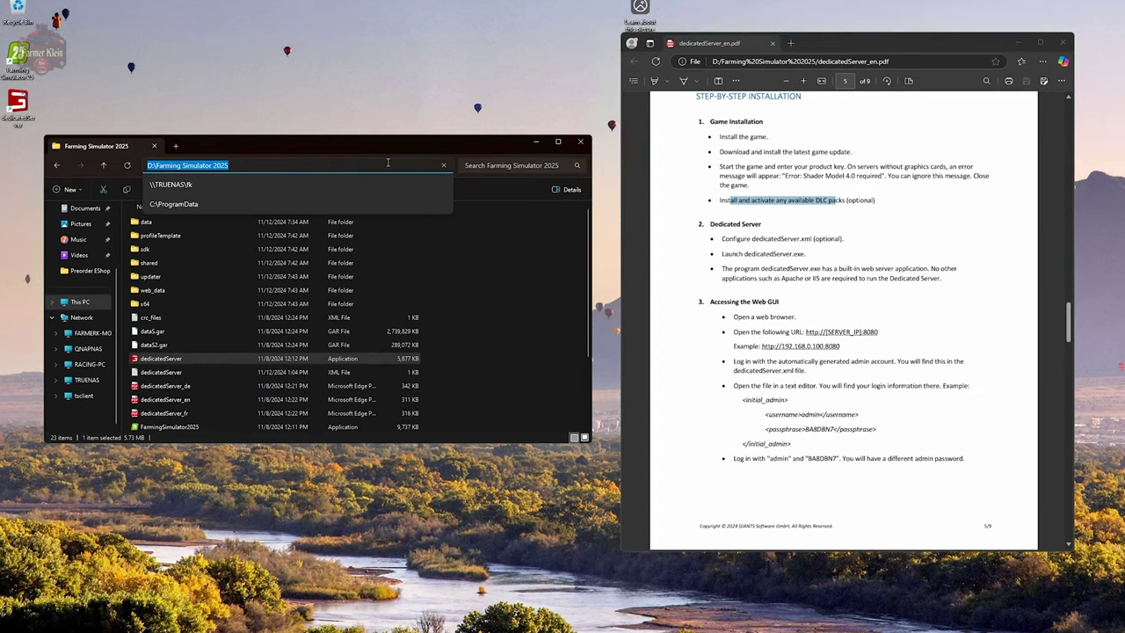
pyautogui.write('C:\\pro')
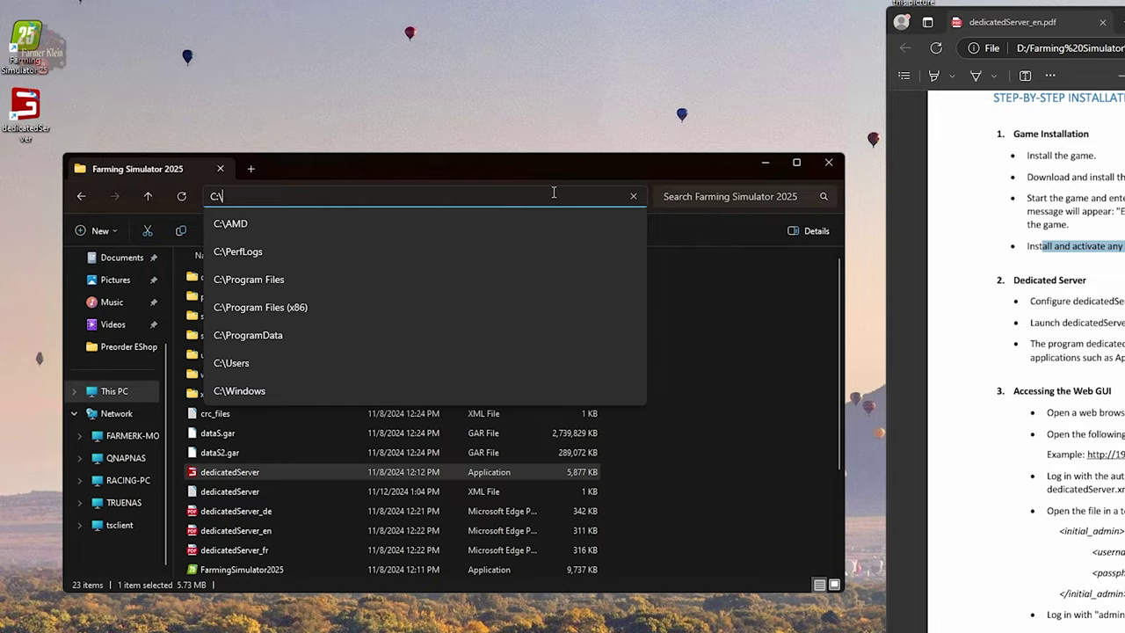
pyautogui.write('r')
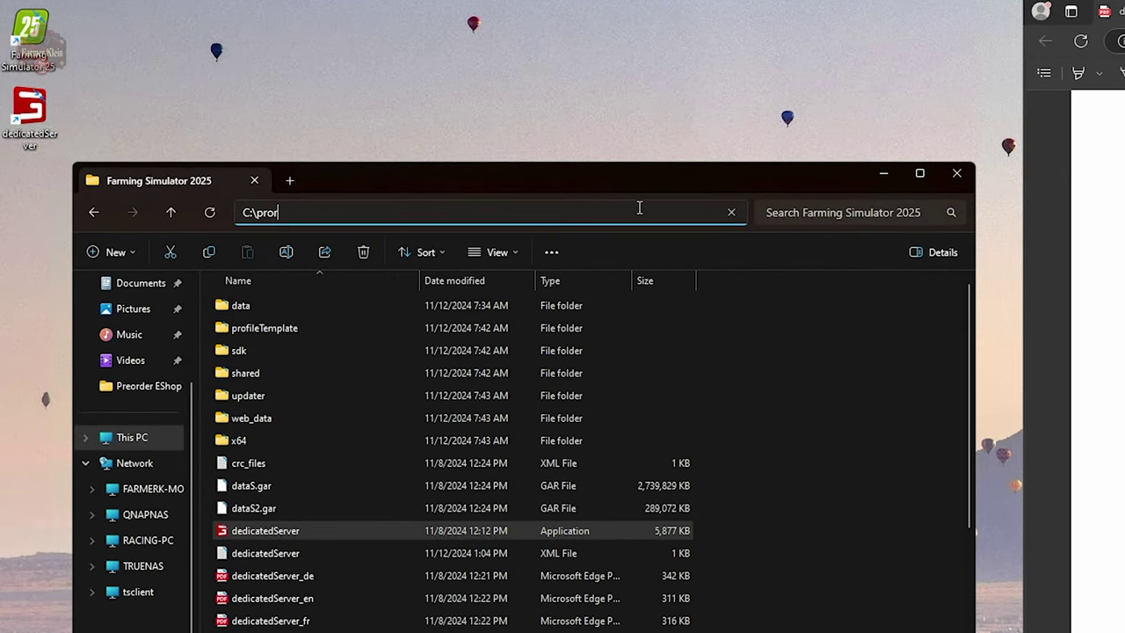
pyautogui.press('BackSpace')
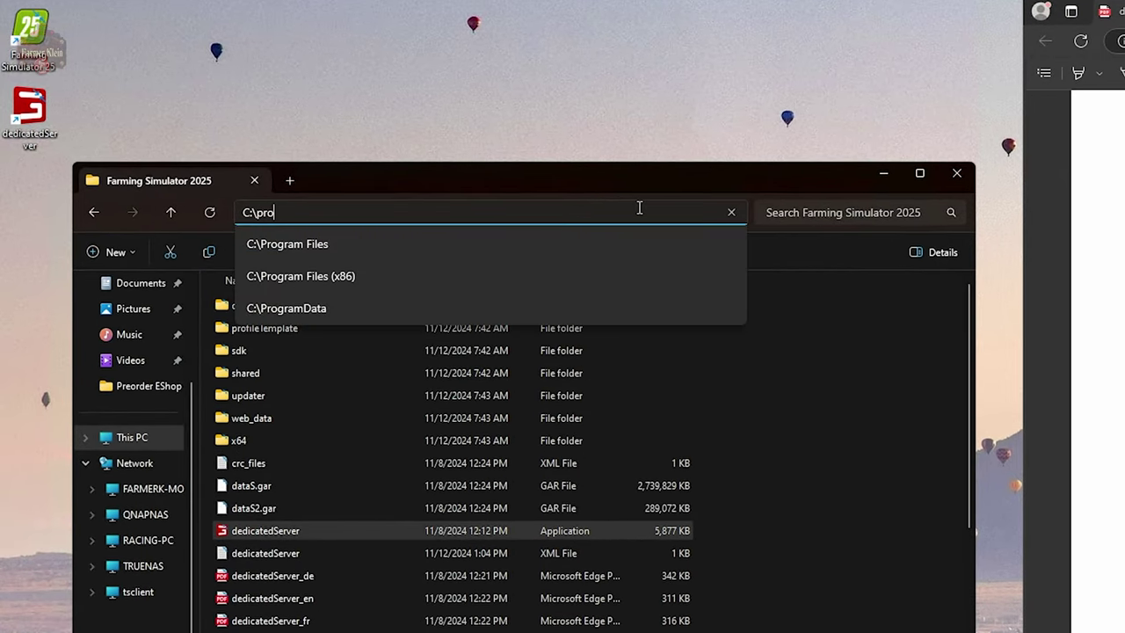
pyautogui.press('Down')
pyautogui.press('Down')
pyautogui.press('Down')
pyautogui.press('Return')
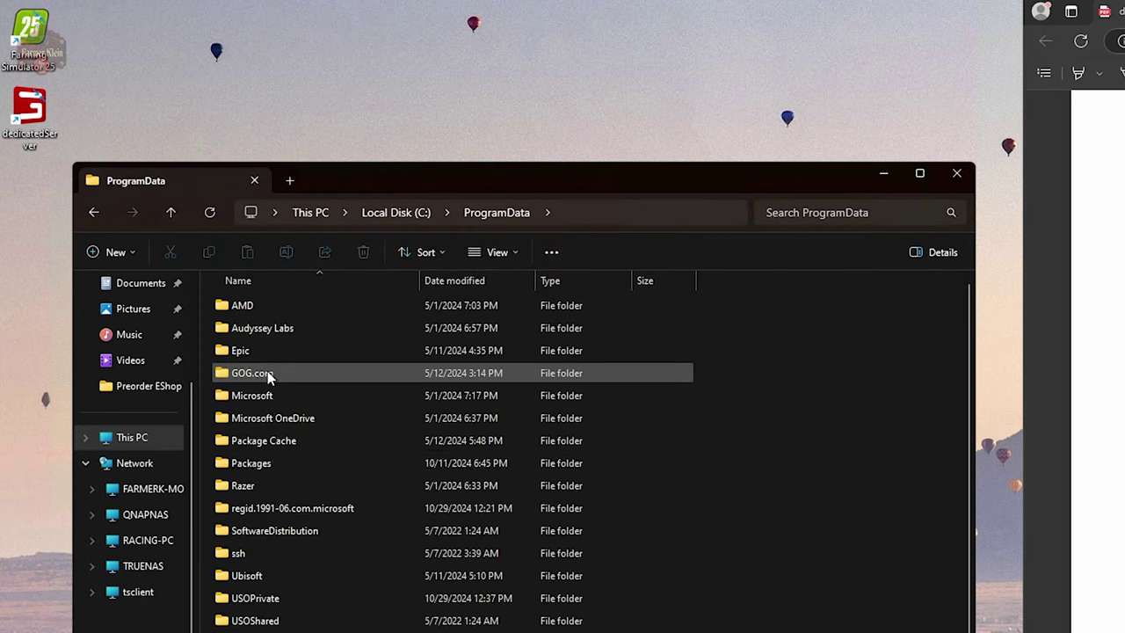
# - Drill down through Microsoft, Windows, Start Menu and Programs
pyautogui.doubleClick(255, 401)
pyautogui.scroll(-3, 255, 400)
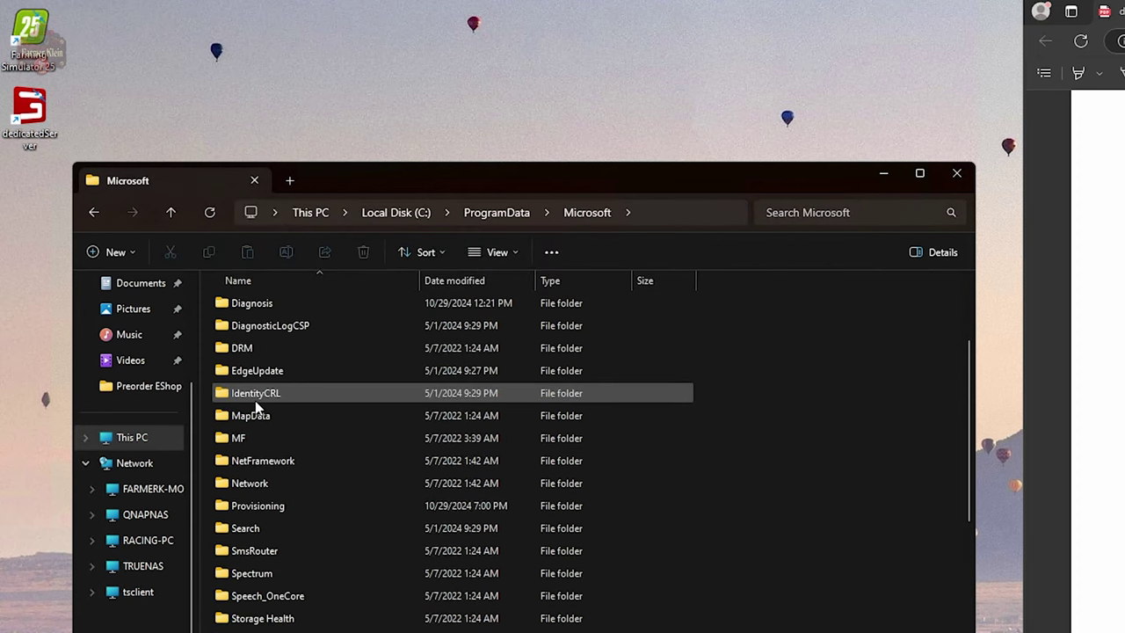
pyautogui.scroll(-2, 247, 471)
pyautogui.doubleClick(247, 503)
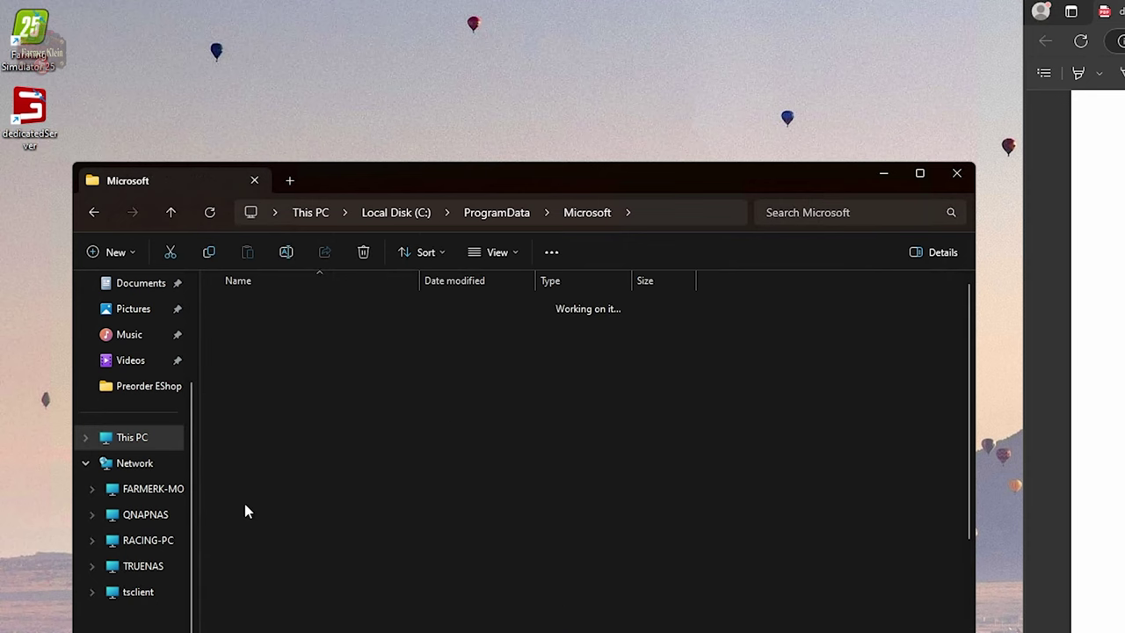
pyautogui.scroll(-2, 255, 457)
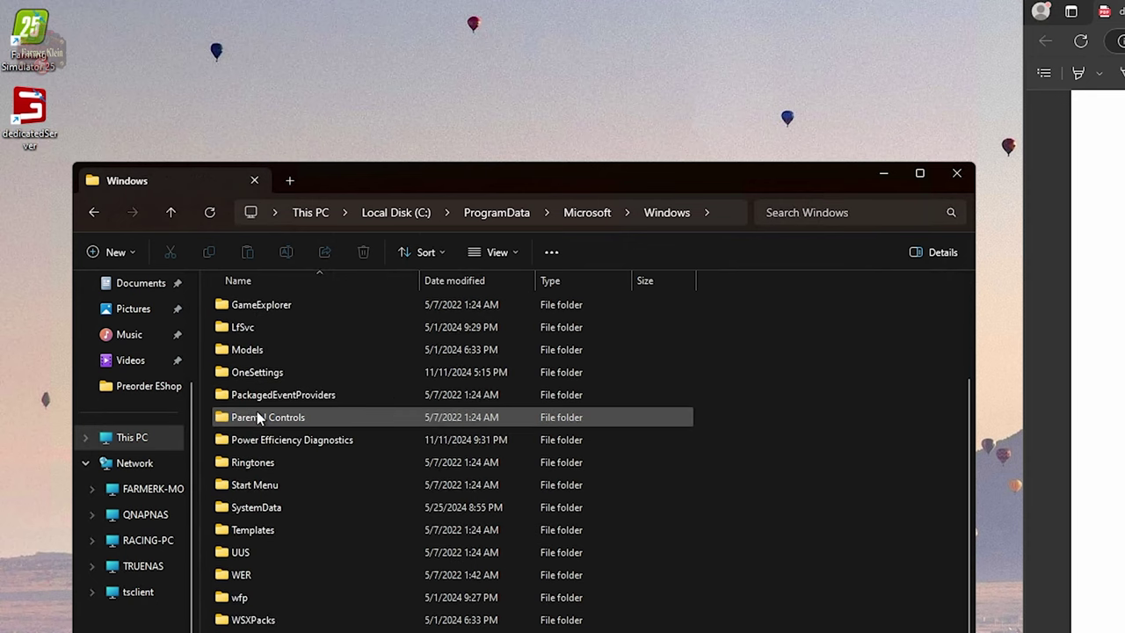
pyautogui.doubleClick(254, 484)
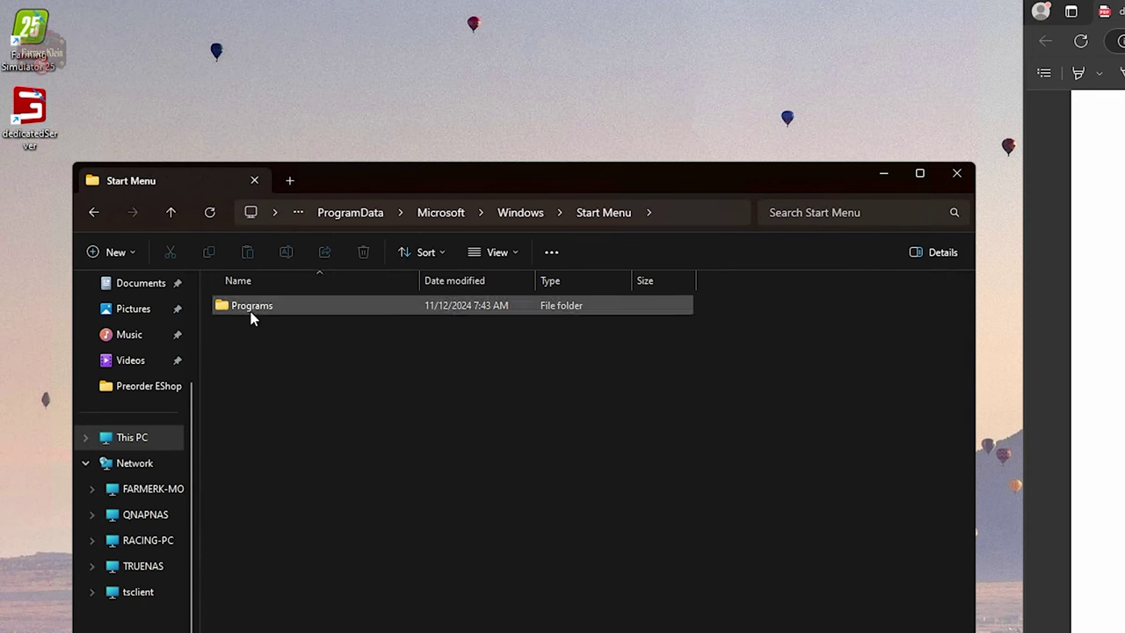
pyautogui.doubleClick(252, 310)
# - Open Startup and move the desktop dedicatedServer shortcut into it, granting administrator permission
pyautogui.doubleClick(246, 490)
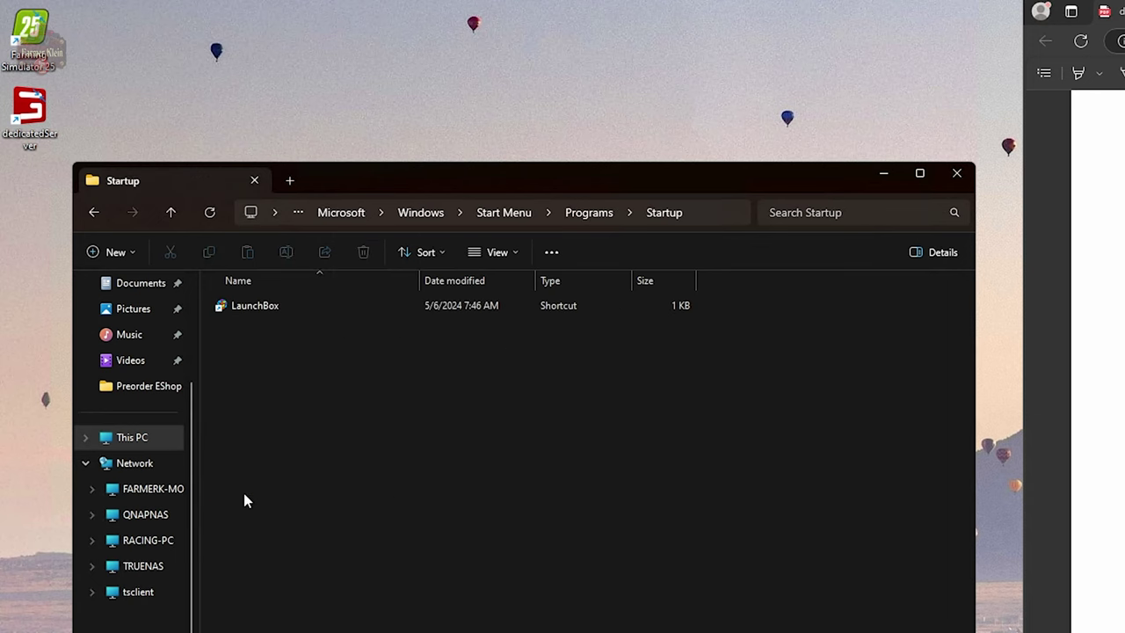
pyautogui.moveTo(29, 107); pyautogui.dragTo(292, 490)
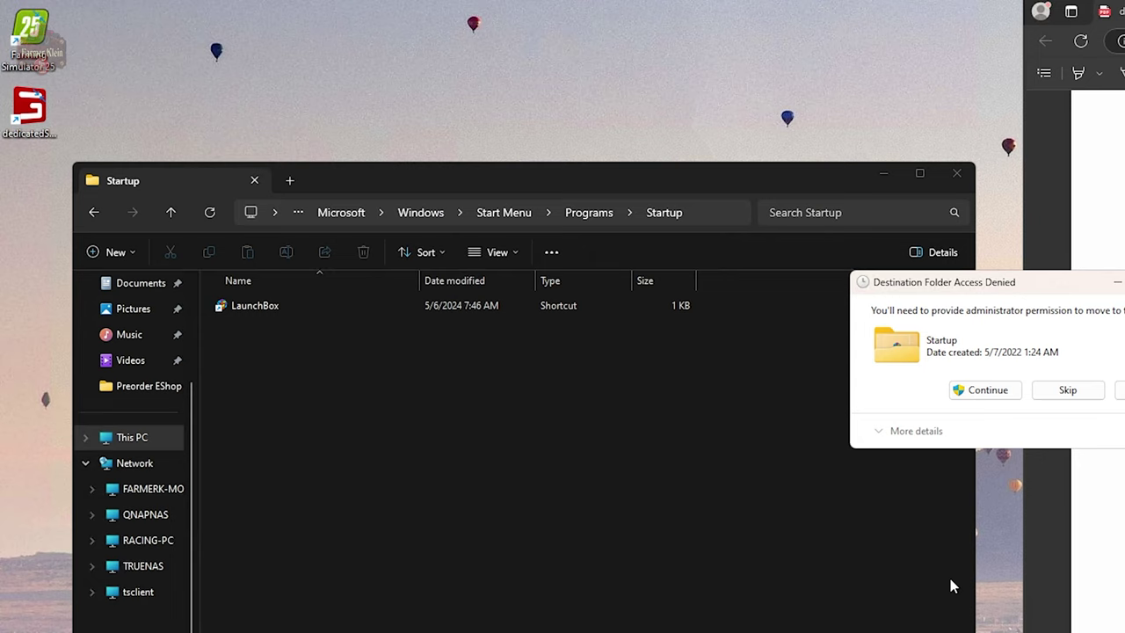
pyautogui.click(985, 389)
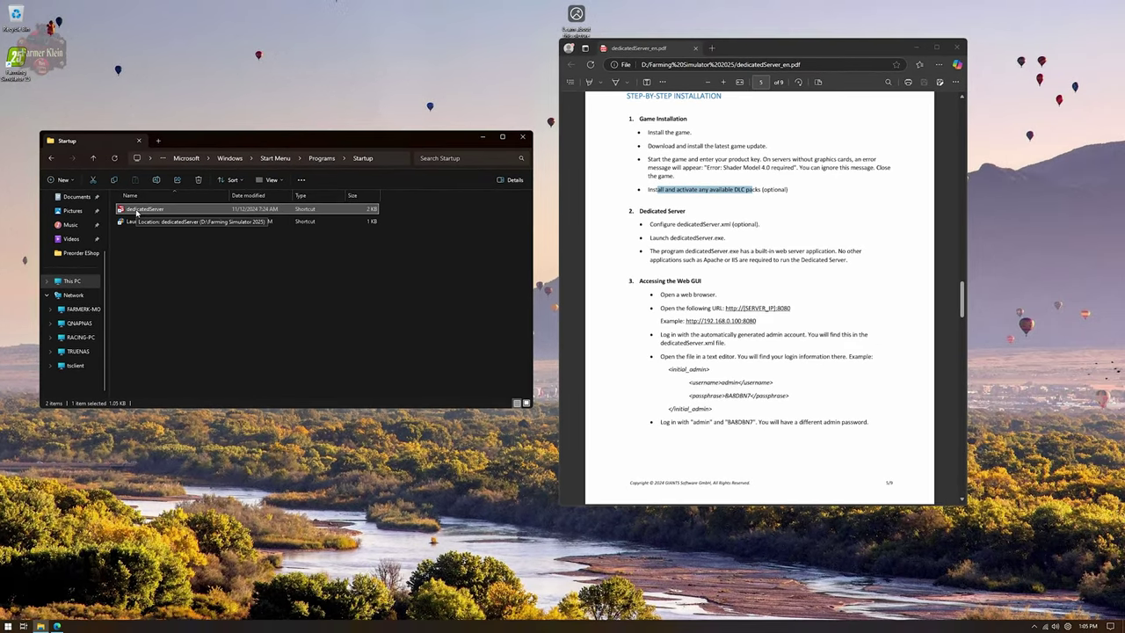
# - Launch the dedicatedServer shortcut and allow it through the firewall on private networks
pyautogui.doubleClick(136, 210)
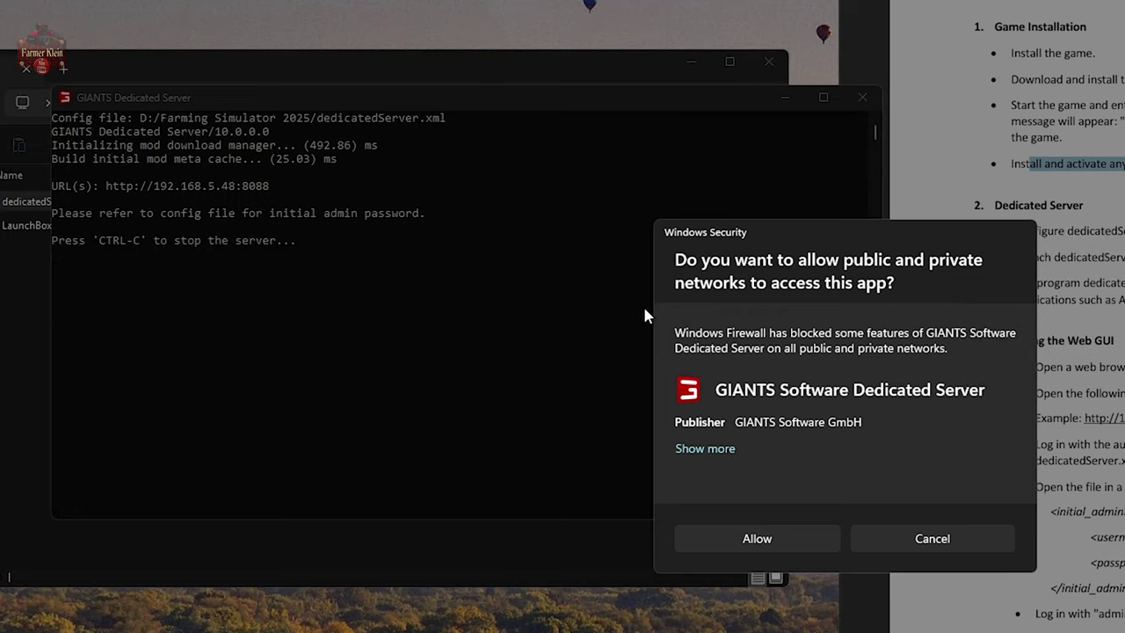
pyautogui.click(703, 450)
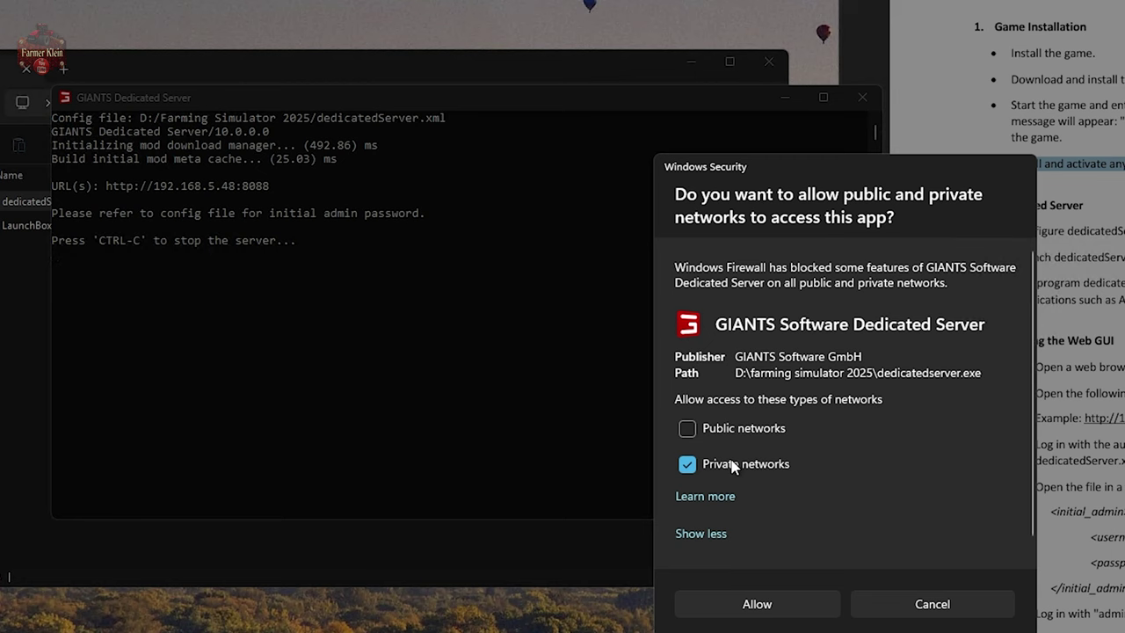
pyautogui.click(747, 605)
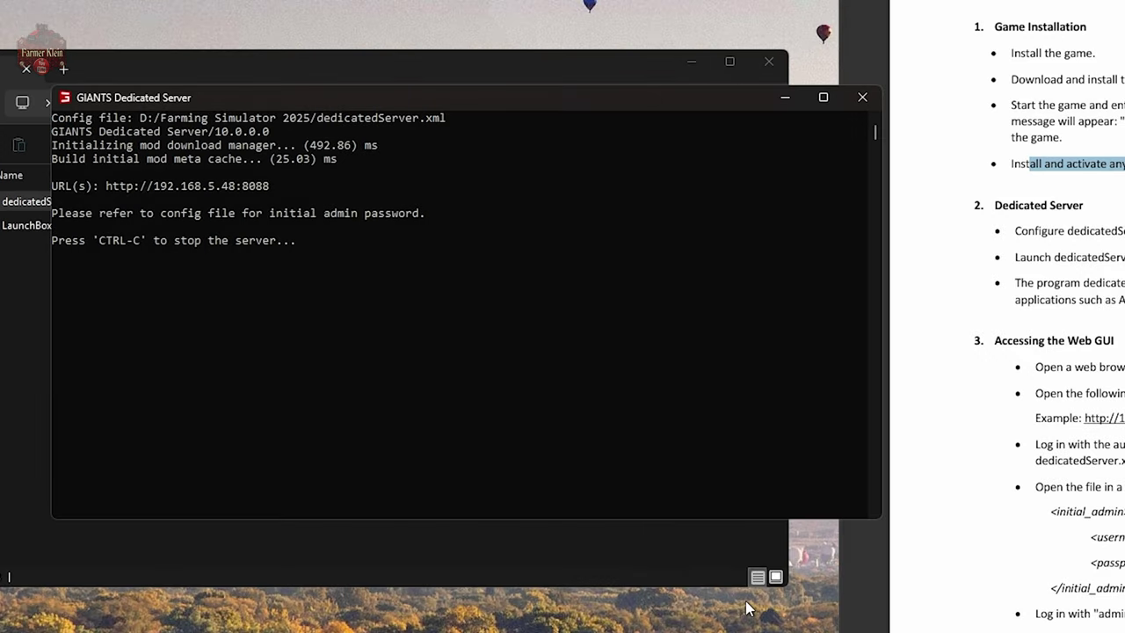
pyautogui.click(109, 186)
pyautogui.moveTo(176, 201); pyautogui.dragTo(269, 193)
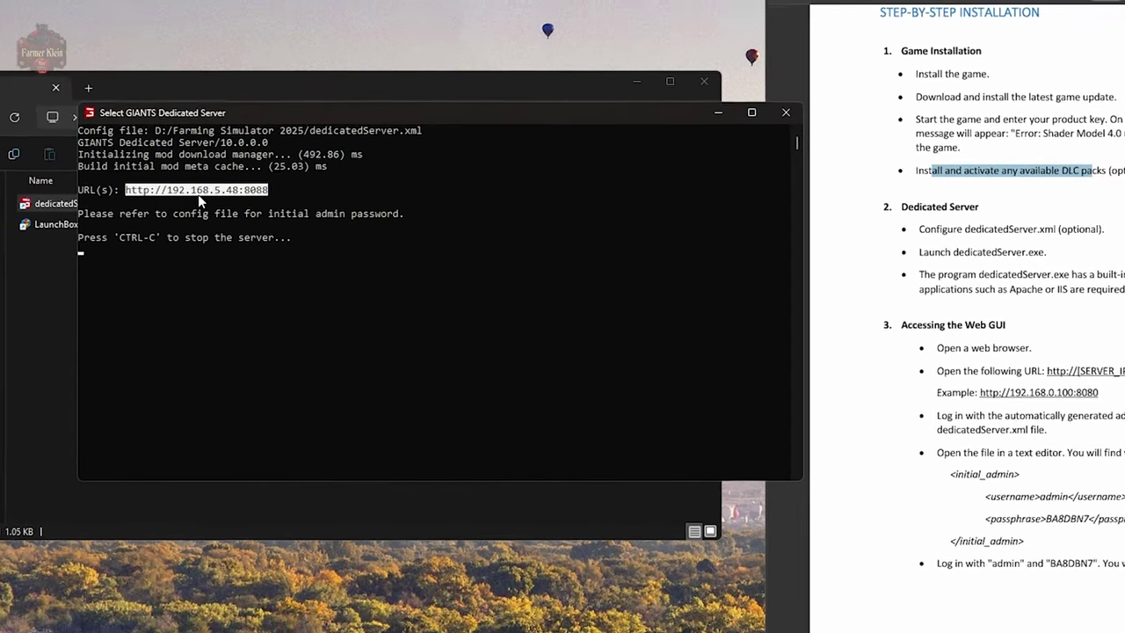
pyautogui.rightClick(195, 201)
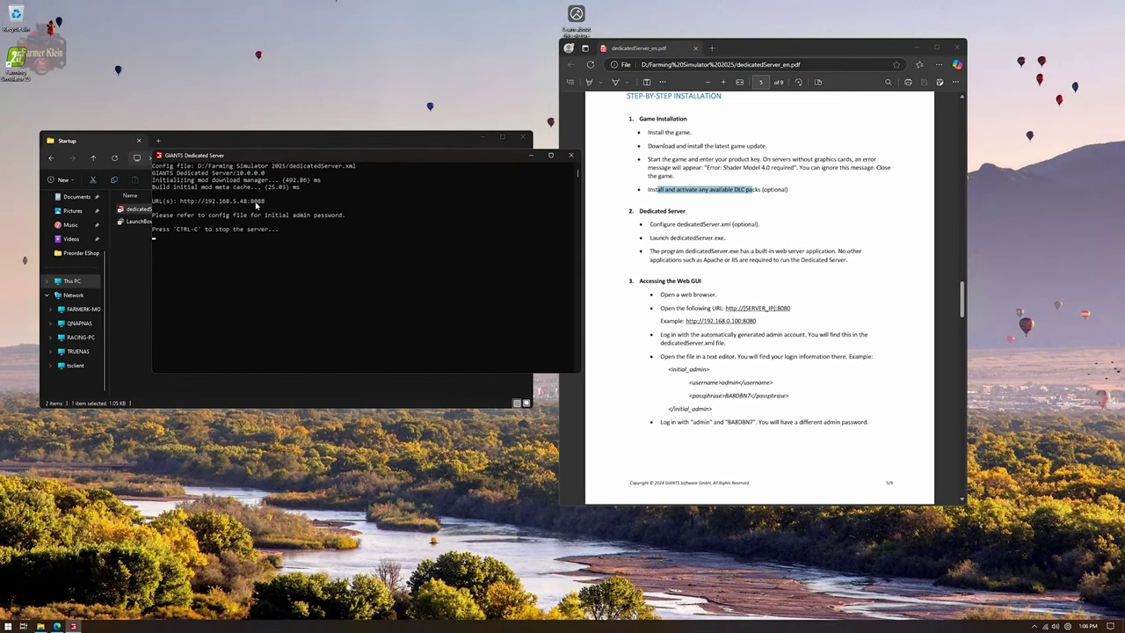
pyautogui.click(57, 626)
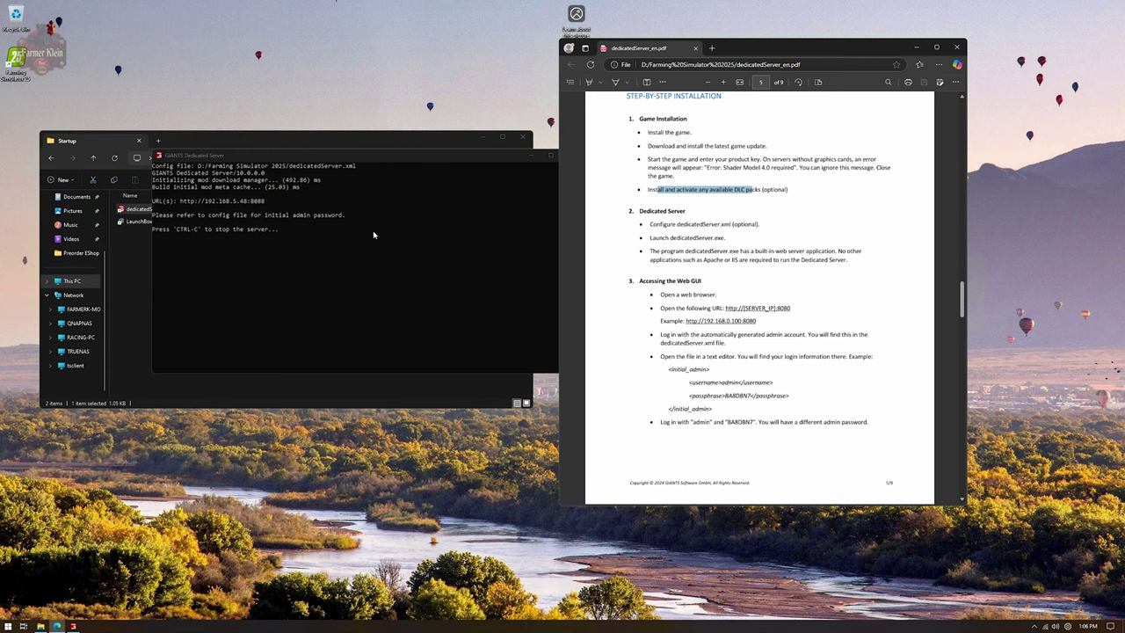
pyautogui.click(712, 48)
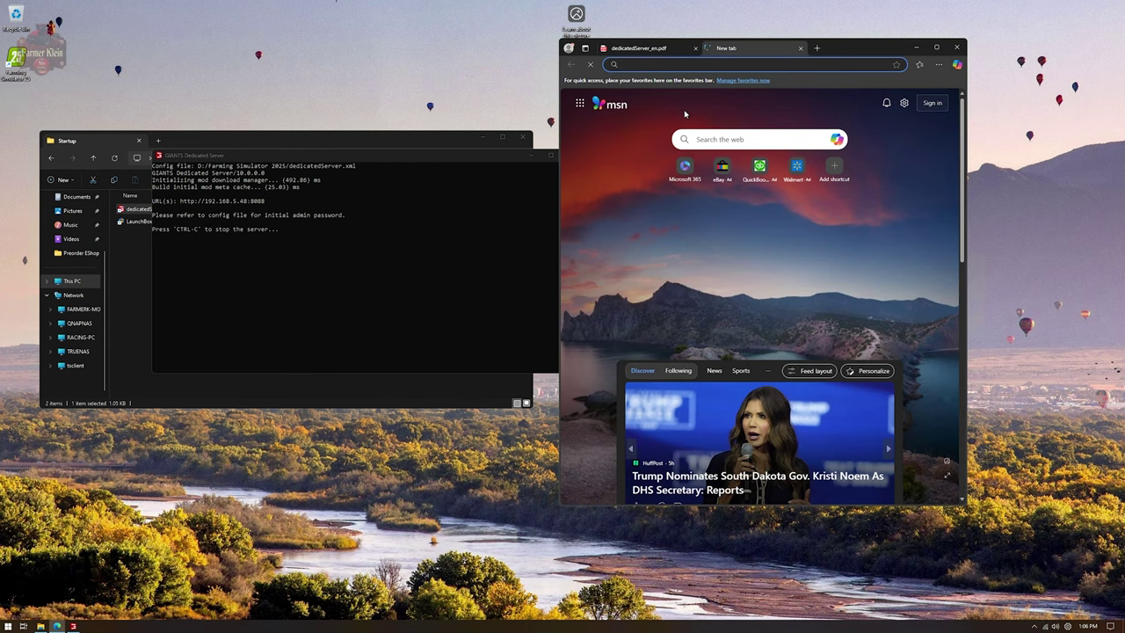
pyautogui.write('http:/')
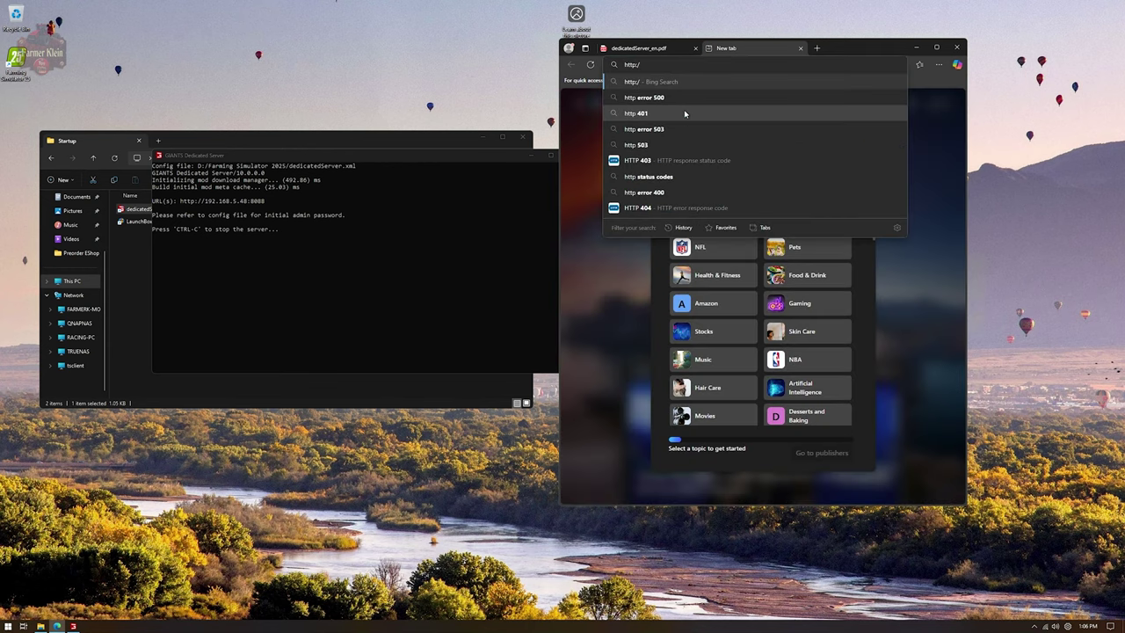
pyautogui.write('/192.1')
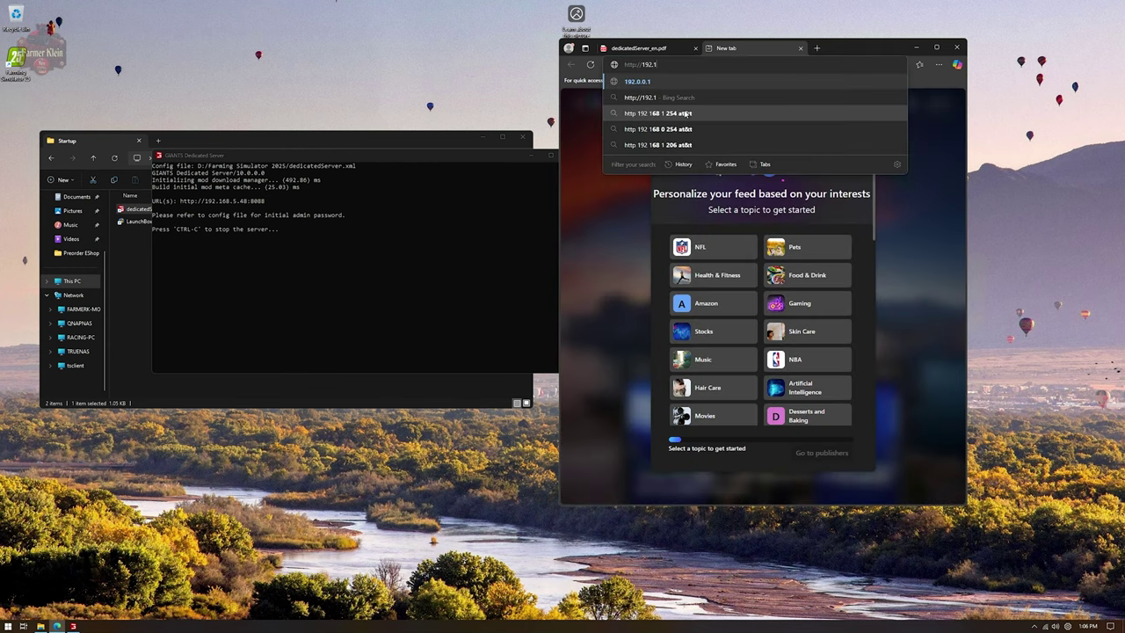
pyautogui.write('68.5.4')
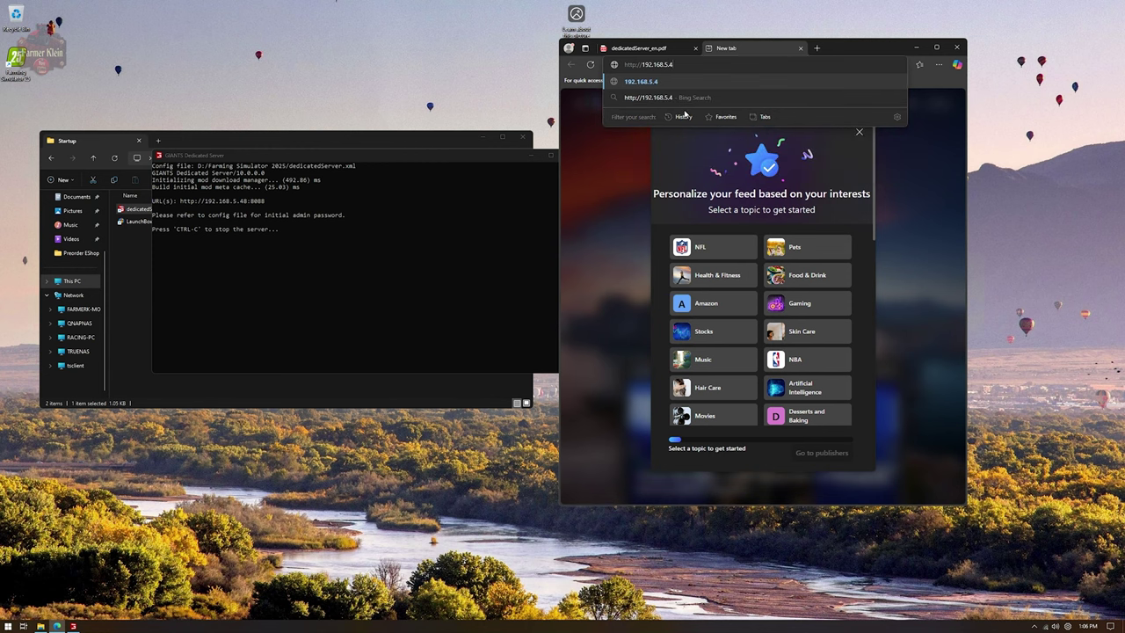
pyautogui.write('8:8088')
pyautogui.press('Return')
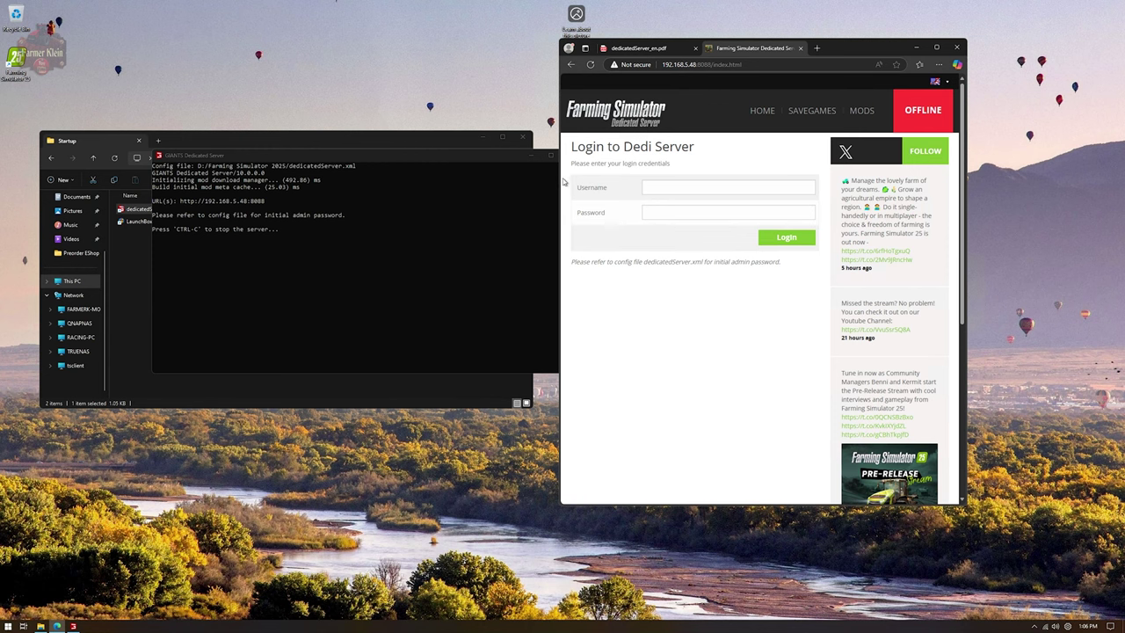
# - Widen Edge, log in as admin with the password, and decline saving it
pyautogui.moveTo(560, 183); pyautogui.dragTo(339, 227)
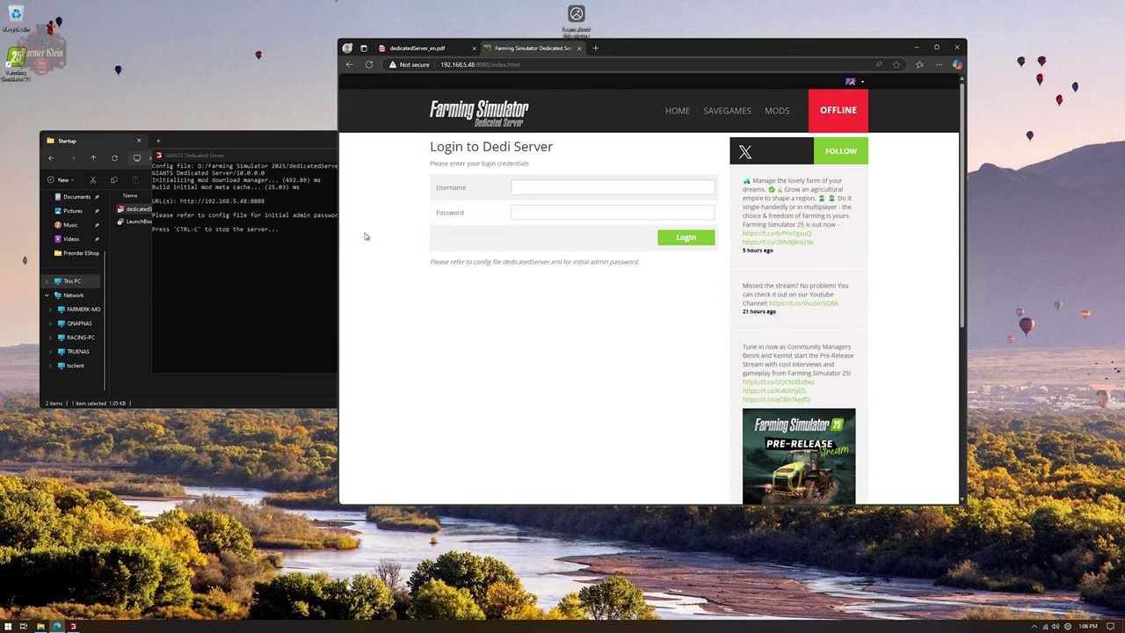
pyautogui.click(558, 188)
pyautogui.press('Tab')
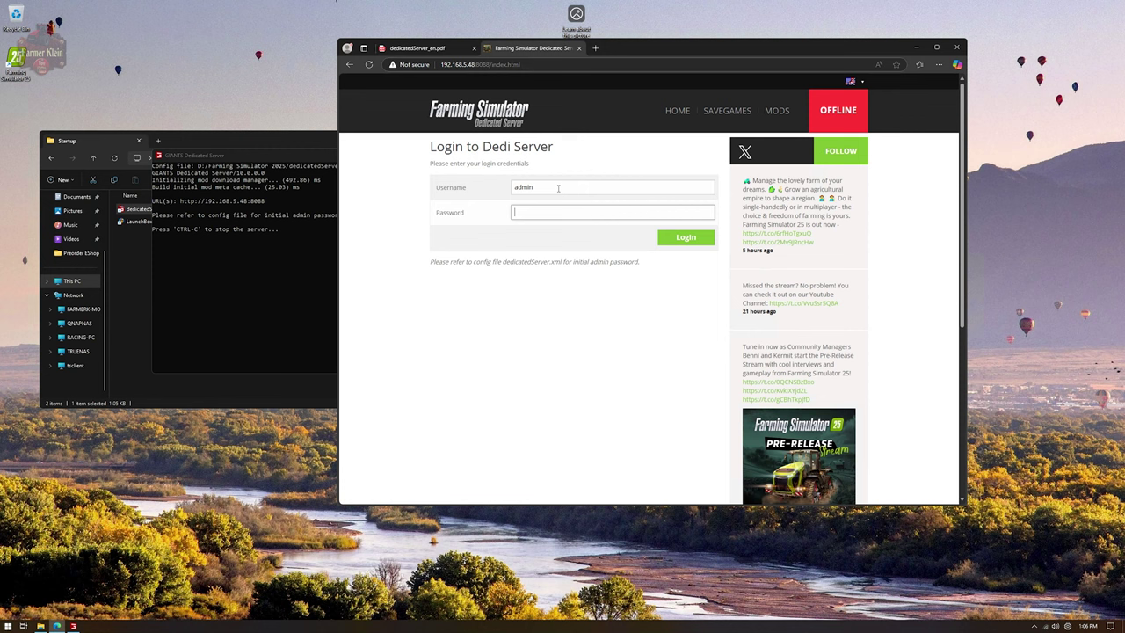
pyautogui.press('Return')
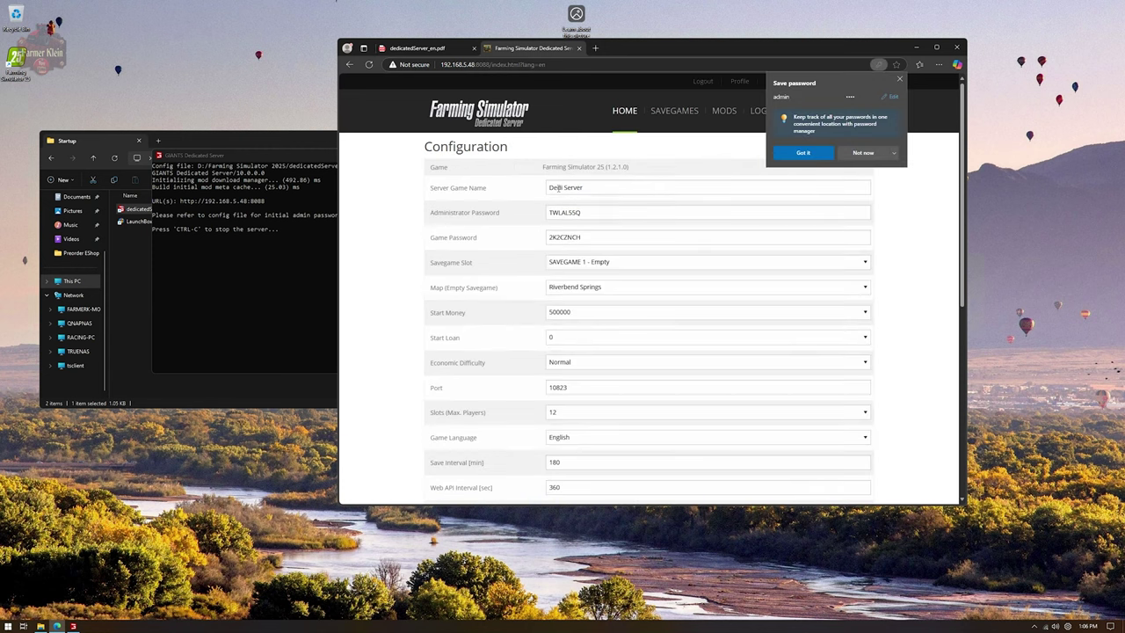
pyautogui.click(861, 154)
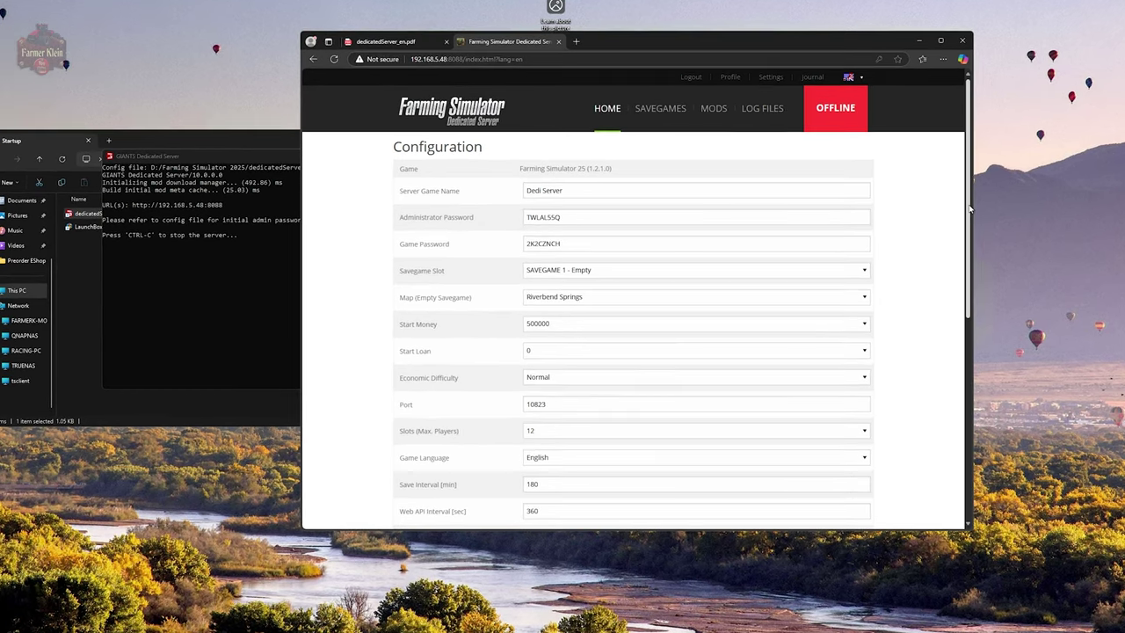
pyautogui.moveTo(961, 220)
pyautogui.mouseDown()
pyautogui.moveTo(967, 404)
pyautogui.moveTo(957, 204)
pyautogui.mouseUp()
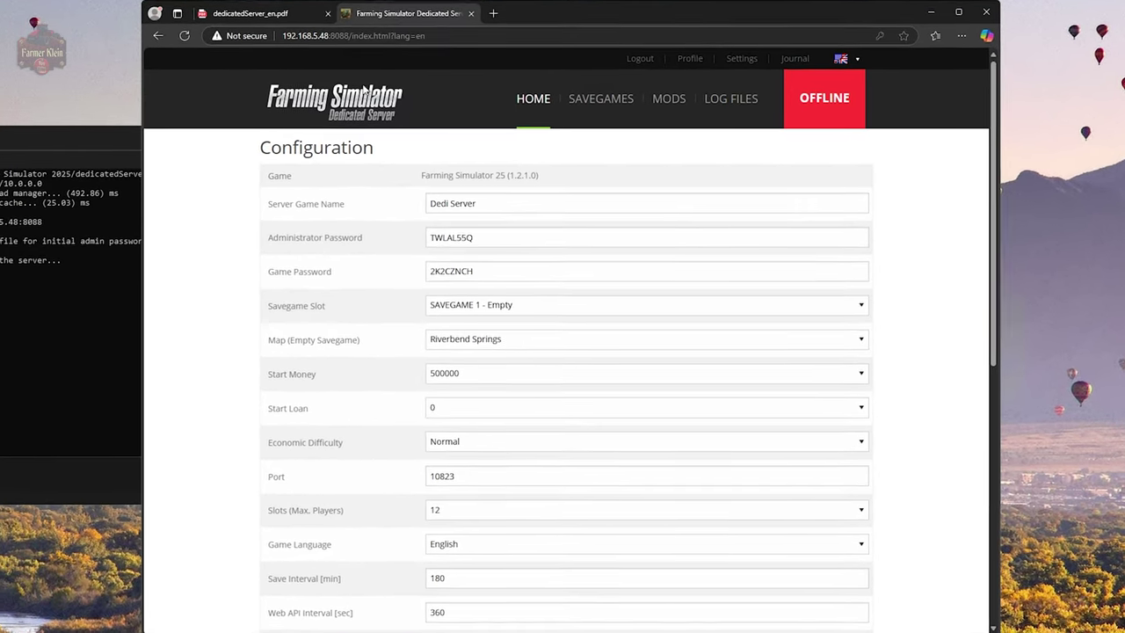
# - Rename the server game name to 'DediServer-test'
pyautogui.click(542, 201)
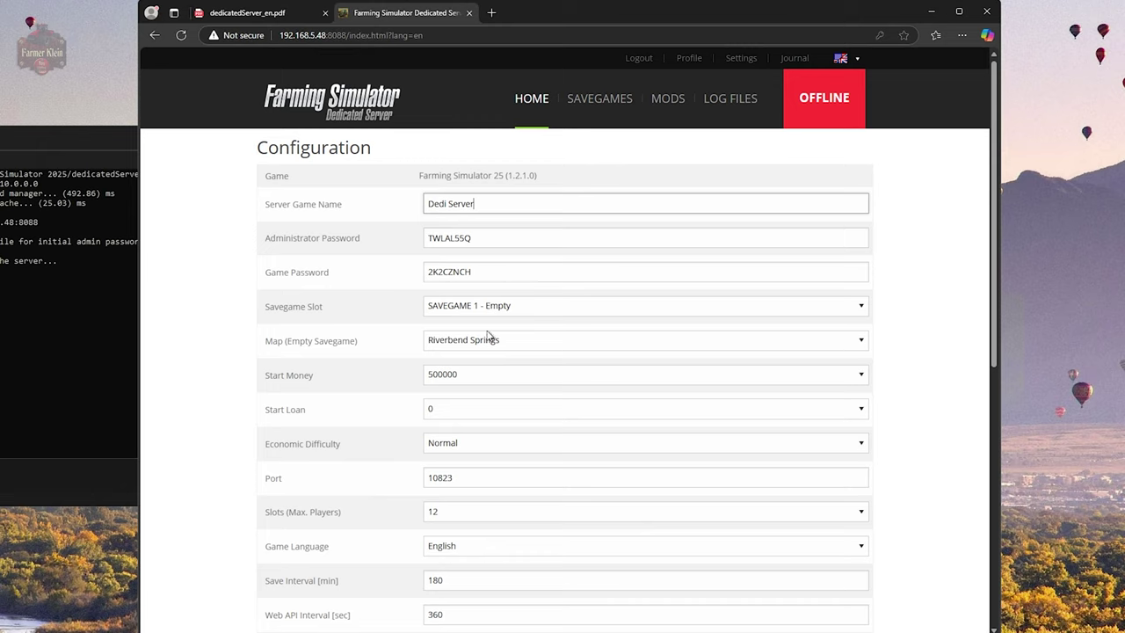
pyautogui.press('Delete')
pyautogui.write('-test')
# - Replace the administrator and game passwords and save the server settings
pyautogui.doubleClick(485, 248)
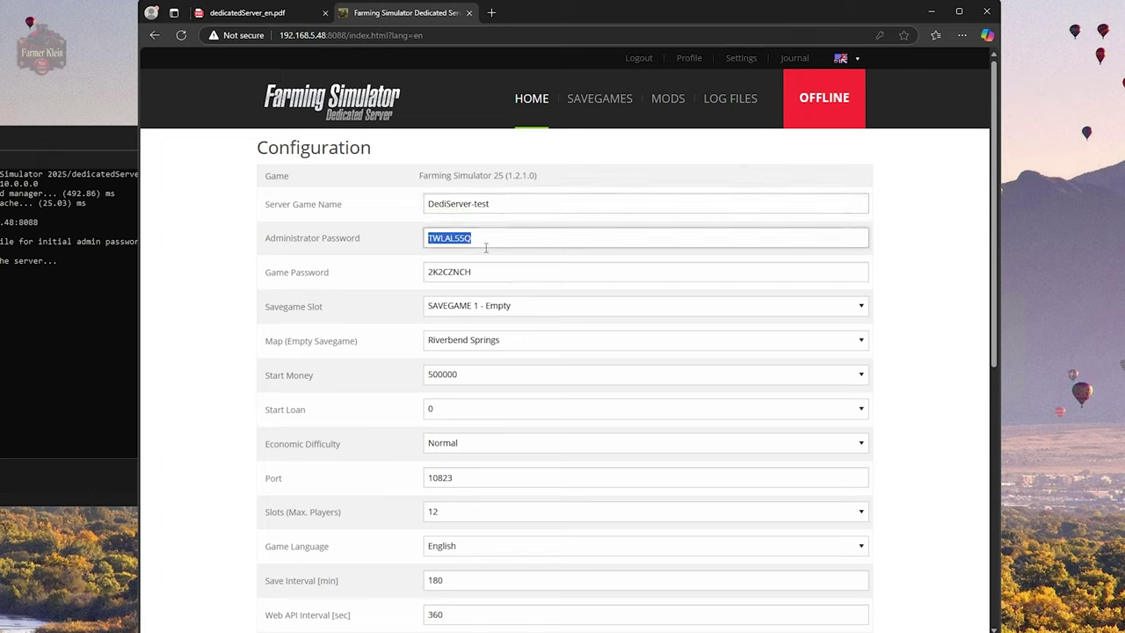
pyautogui.press('Tab')
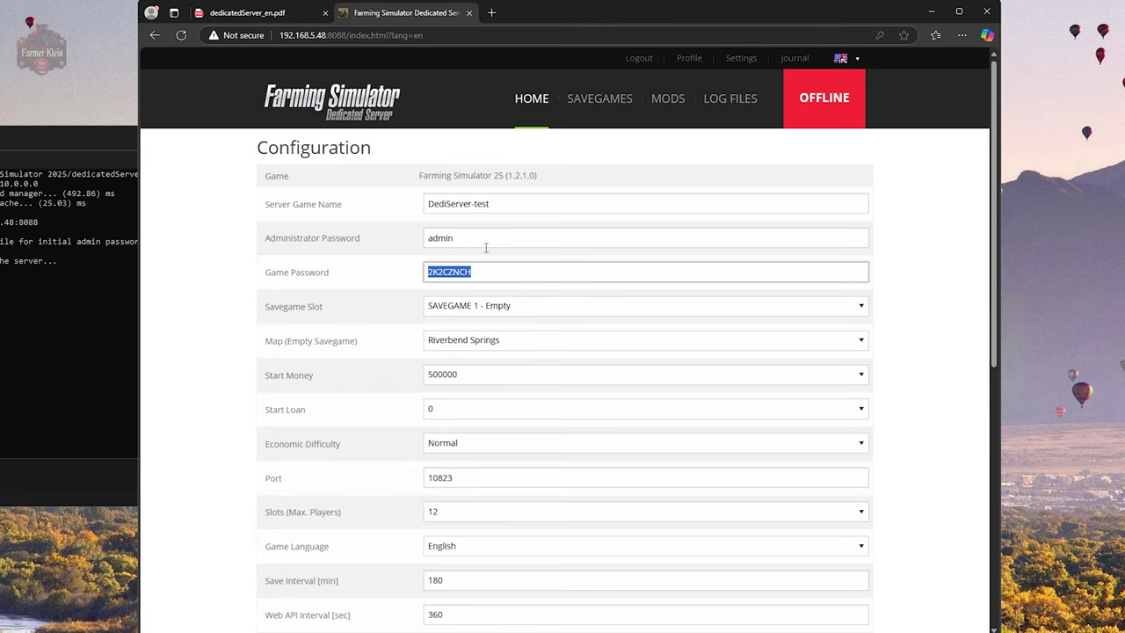
pyautogui.scroll(-2, 413, 466)
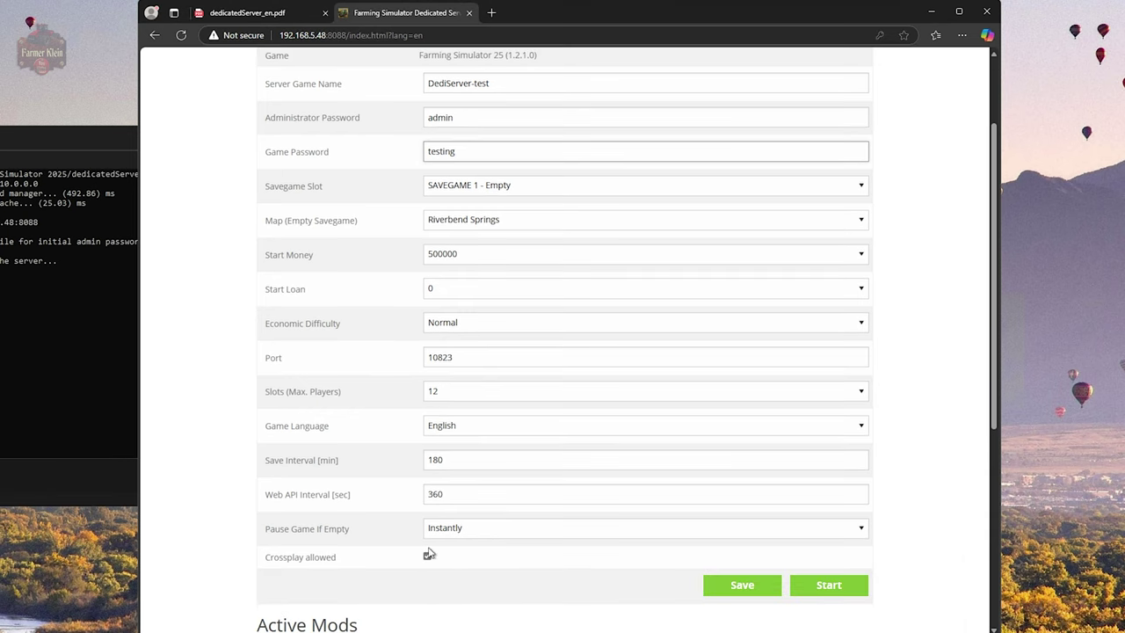
pyautogui.click(743, 588)
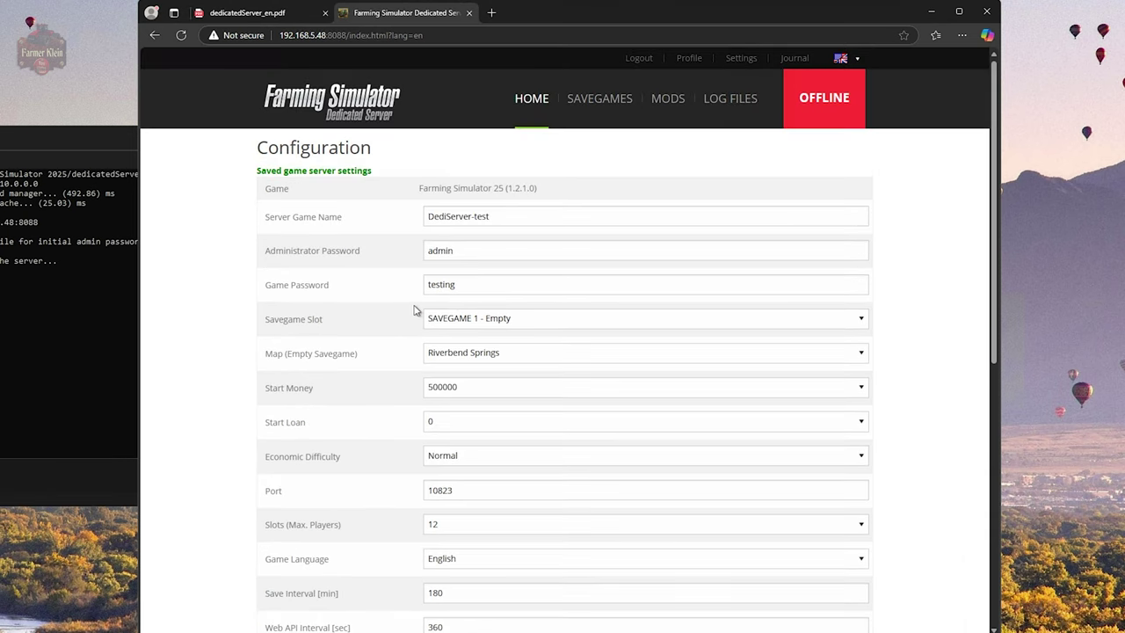
pyautogui.scroll(-4, 415, 312)
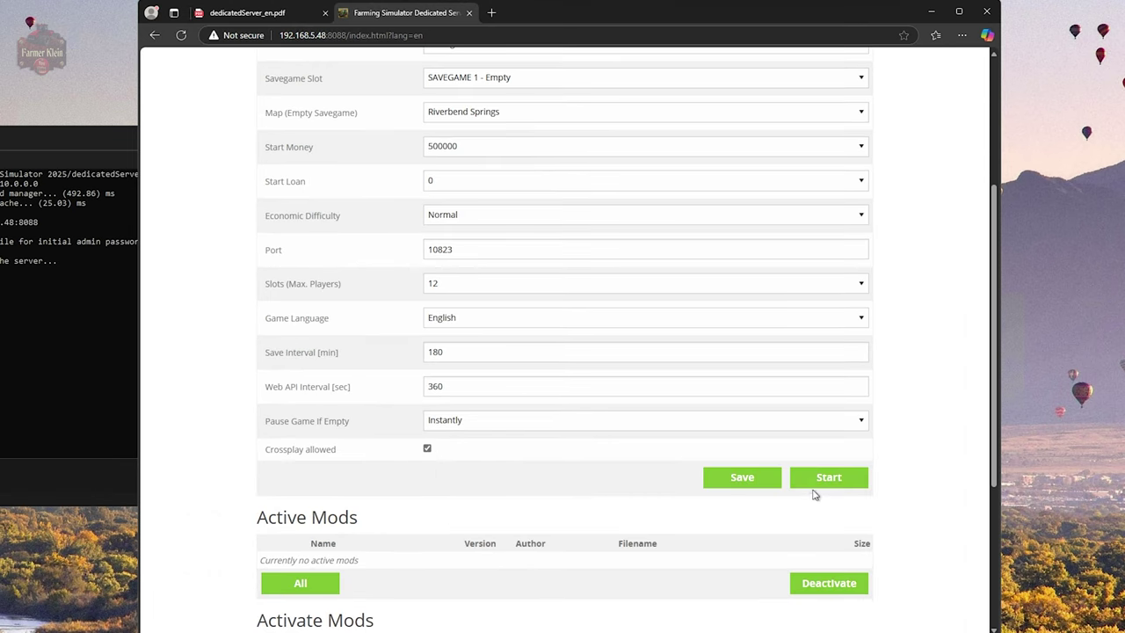
# - Start the DediServer-test game server so the dashboard shows it online running SAVEGAME 1
pyautogui.click(815, 482)
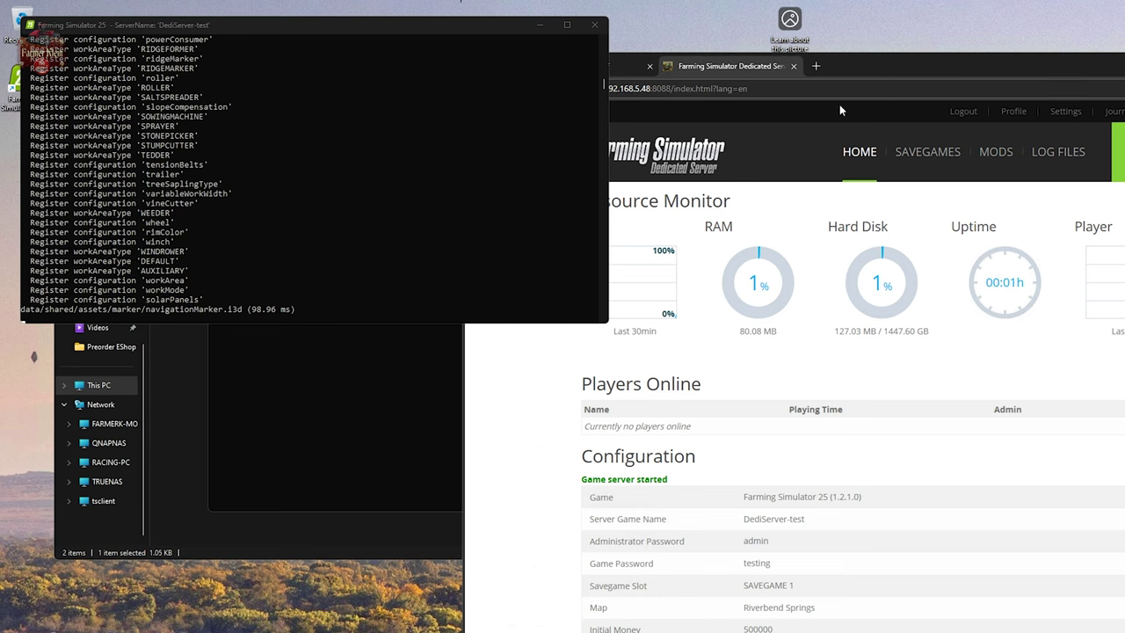
pyautogui.moveTo(862, 72); pyautogui.dragTo(1011, 151)
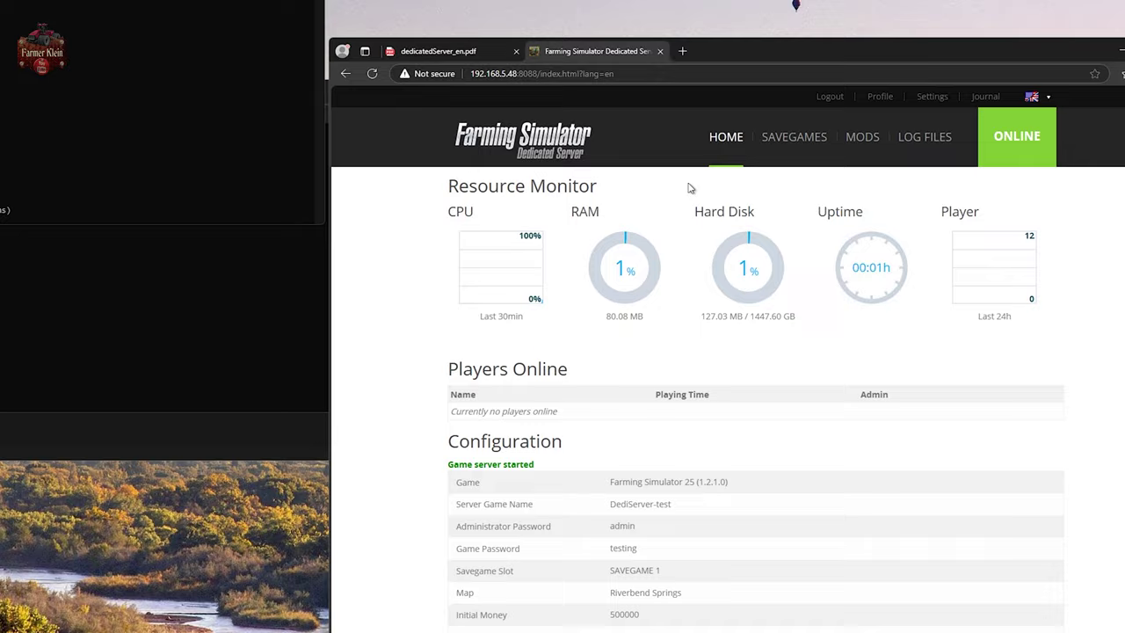
pyautogui.scroll(-1, 991, 453)
pyautogui.scroll(-2, 613, 322)
pyautogui.scroll(2, 553, 300)
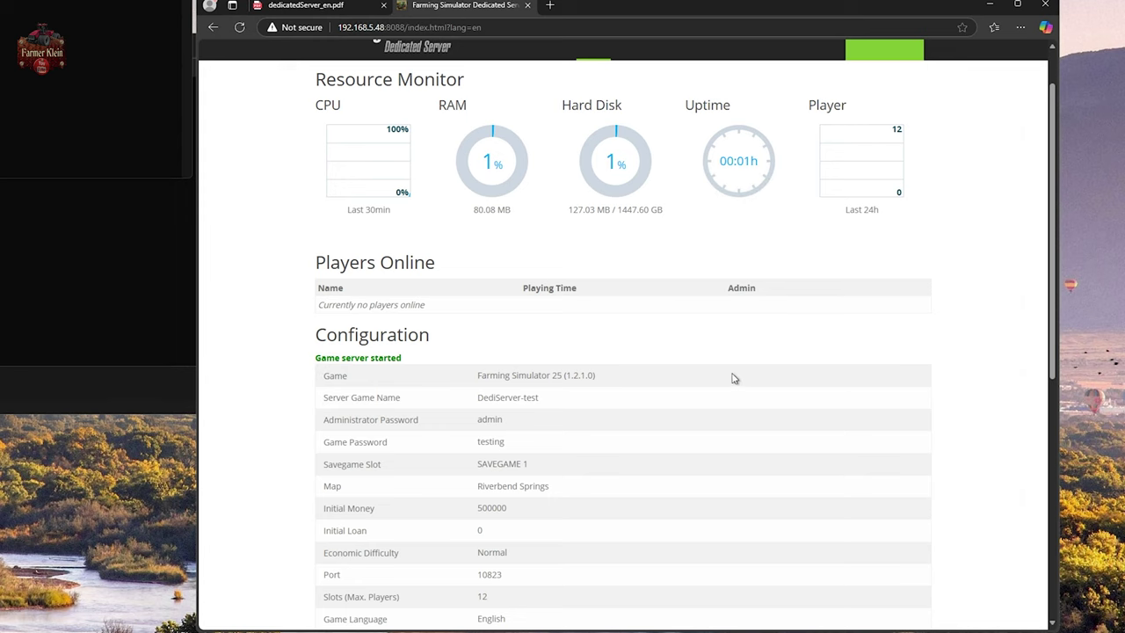
pyautogui.scroll(-2, 733, 378)
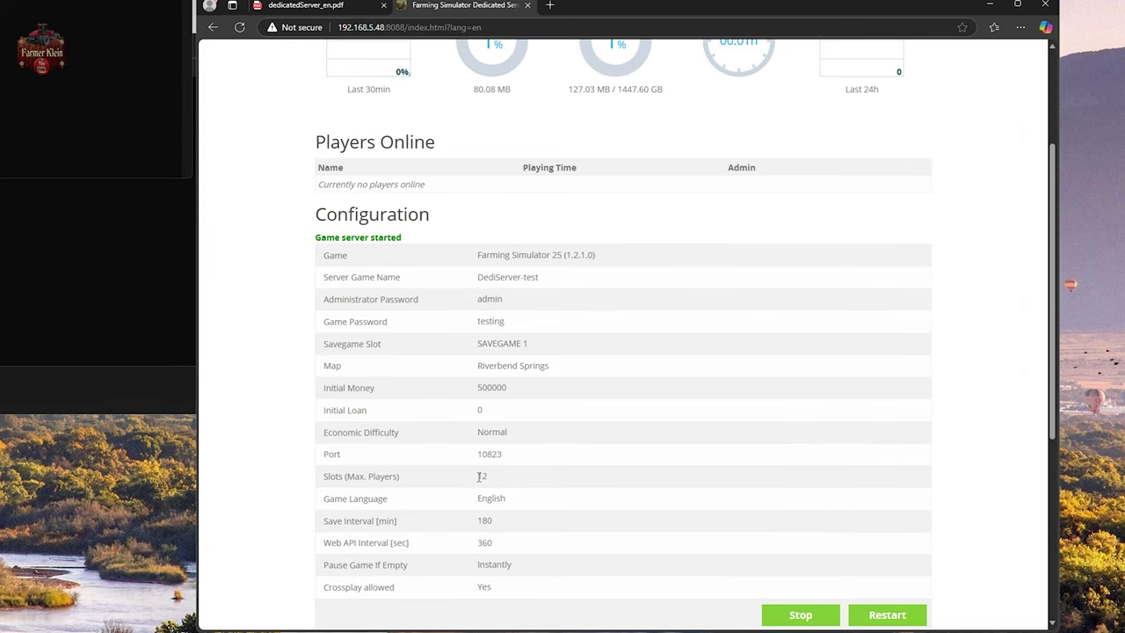
pyautogui.scroll(3, 481, 476)
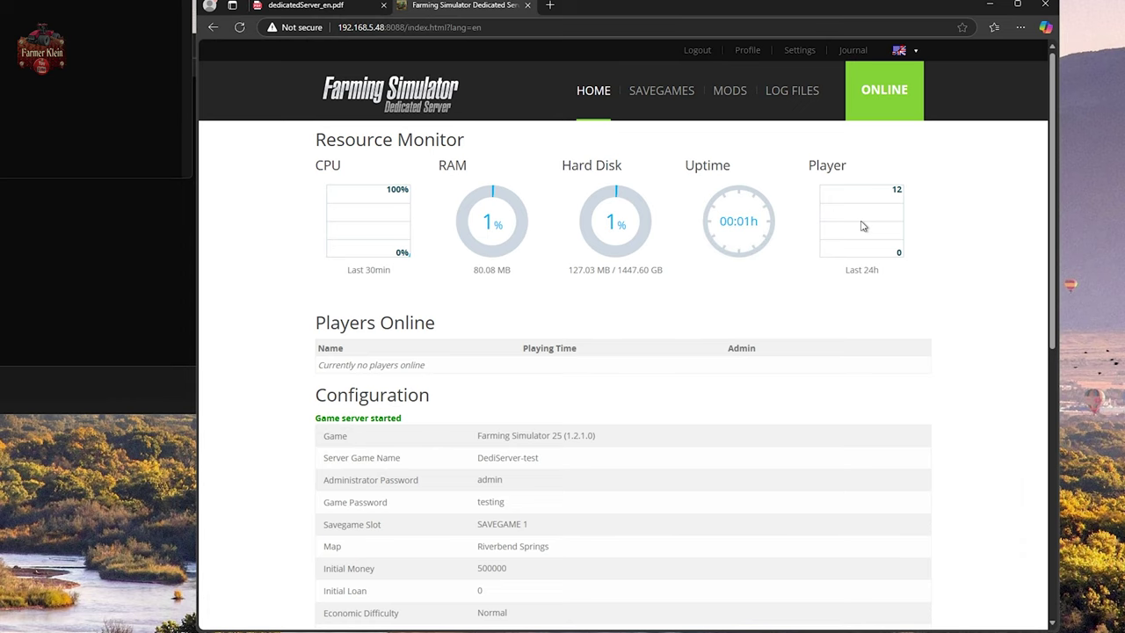
pyautogui.scroll(-4, 861, 226)
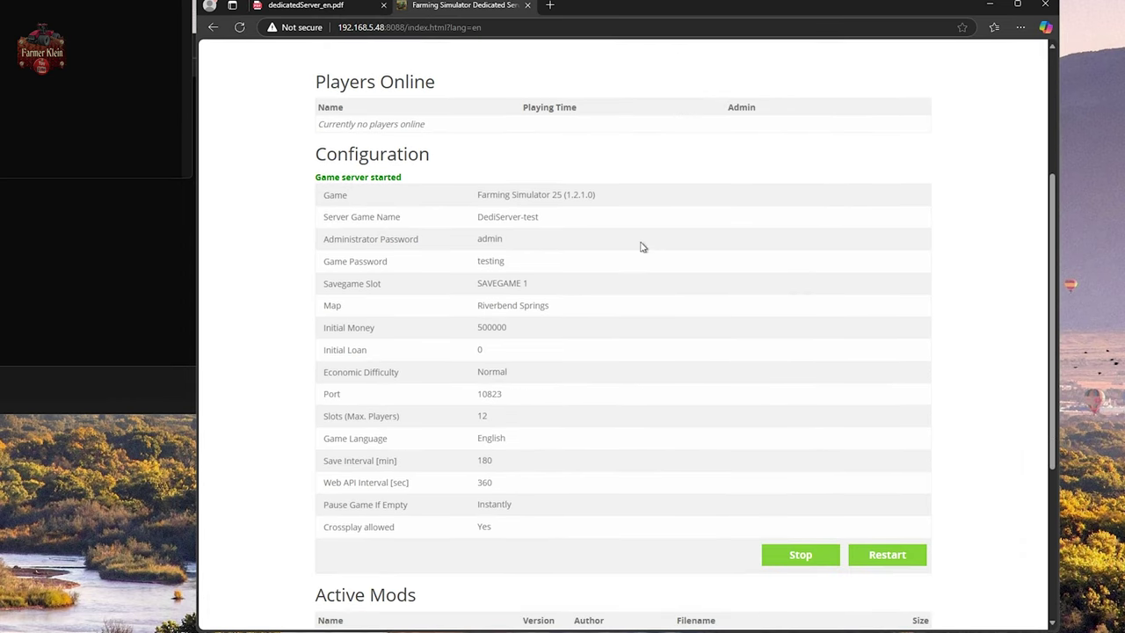
pyautogui.moveTo(480, 195); pyautogui.dragTo(590, 196)
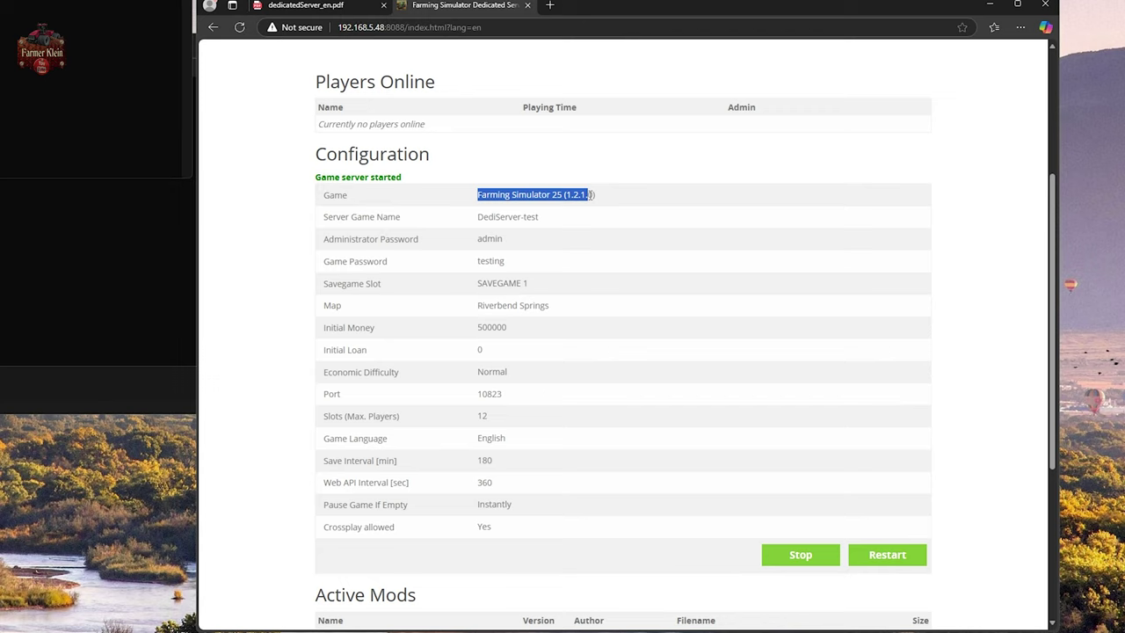
pyautogui.click(590, 195)
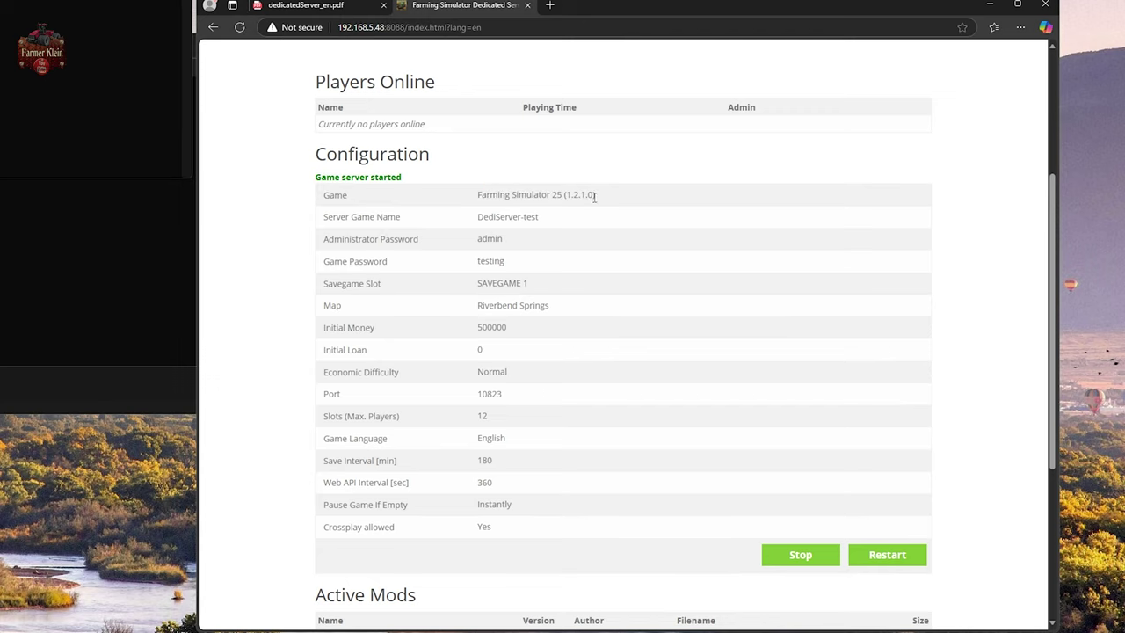
pyautogui.moveTo(603, 204); pyautogui.dragTo(566, 202)
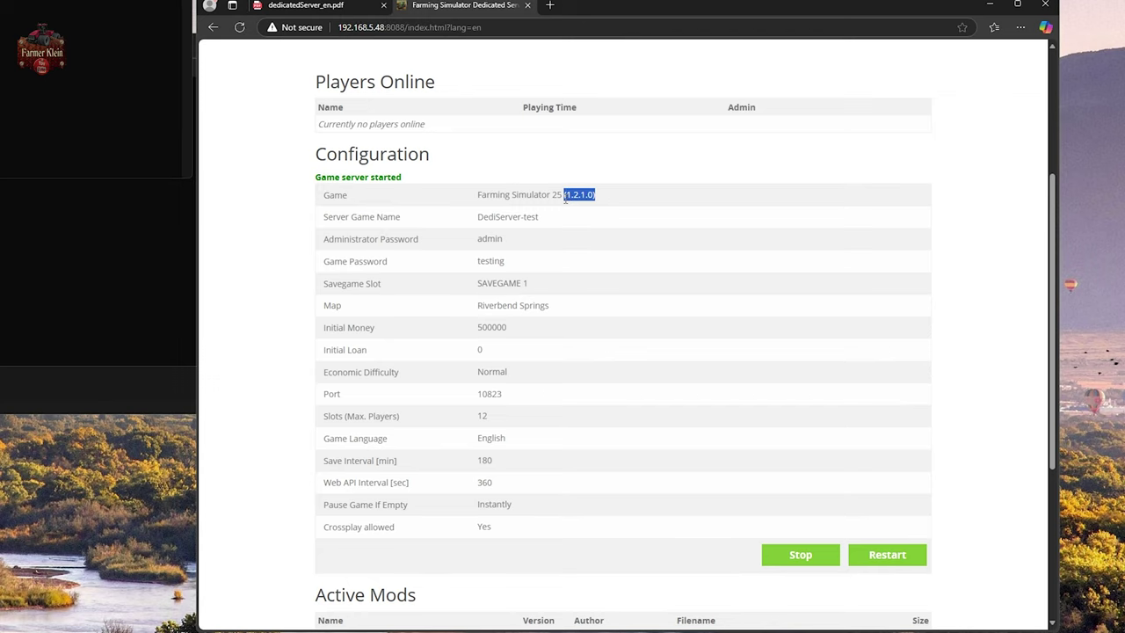
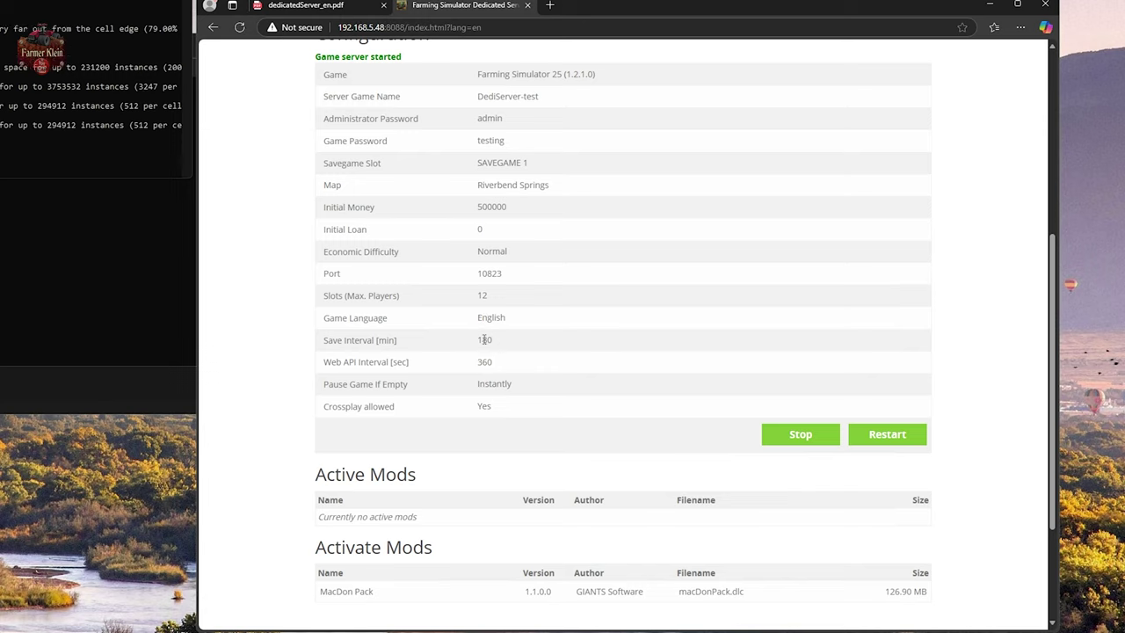
# - In the Configuration table, highlight Pause Game If Empty 'Instantly' and Crossplay allowed 'Yes'
pyautogui.doubleClick(493, 385)
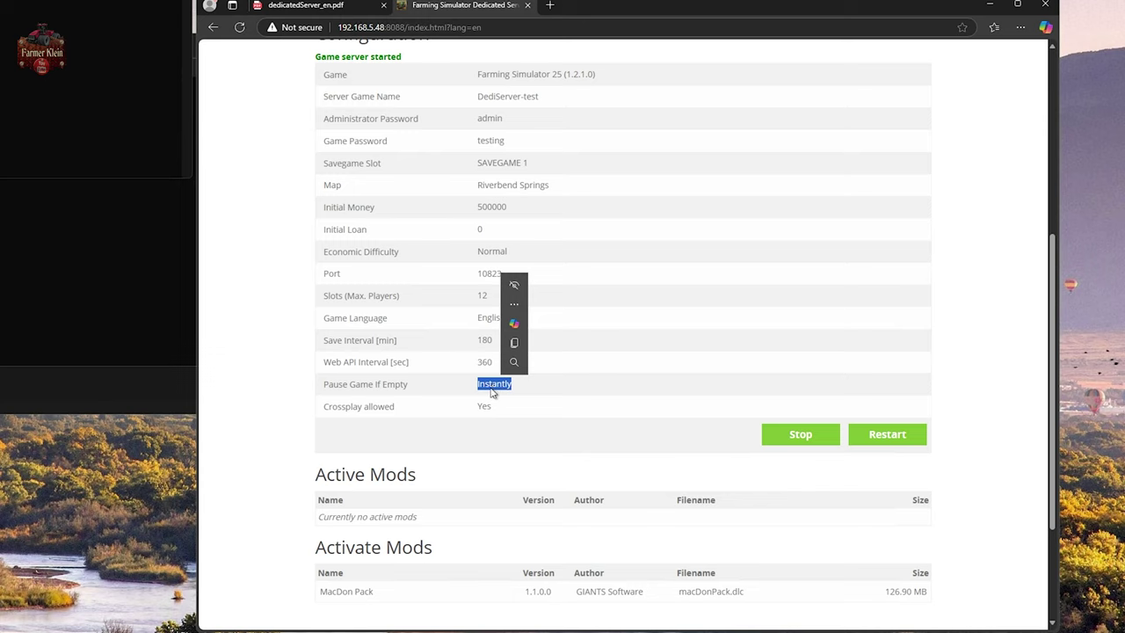
pyautogui.doubleClick(484, 407)
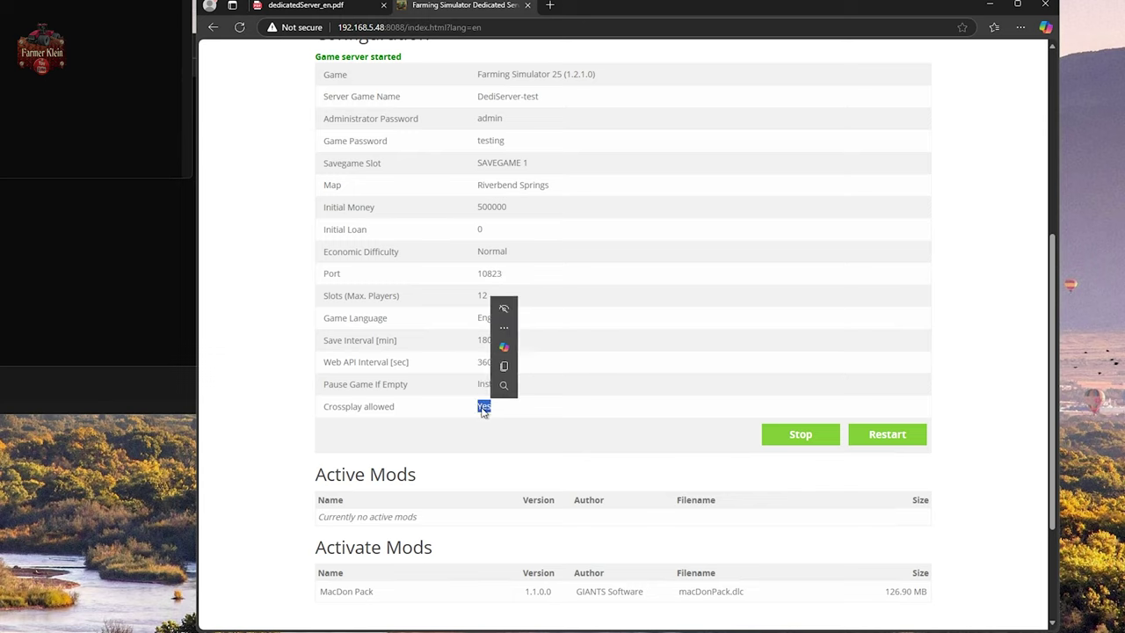
pyautogui.click(425, 435)
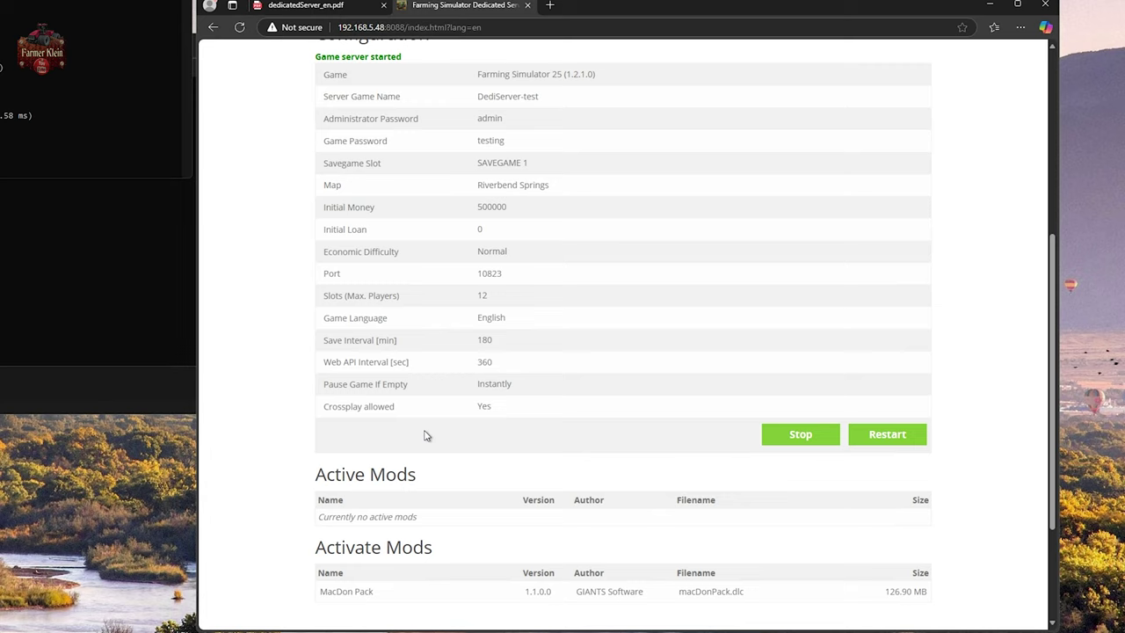
# - In Activate Mods, highlight that no mods are active and MacDon Pack 1.1.0.0 is available
pyautogui.scroll(-2, 425, 435)
pyautogui.moveTo(336, 400); pyautogui.dragTo(381, 398)
pyautogui.moveTo(322, 475); pyautogui.dragTo(395, 477)
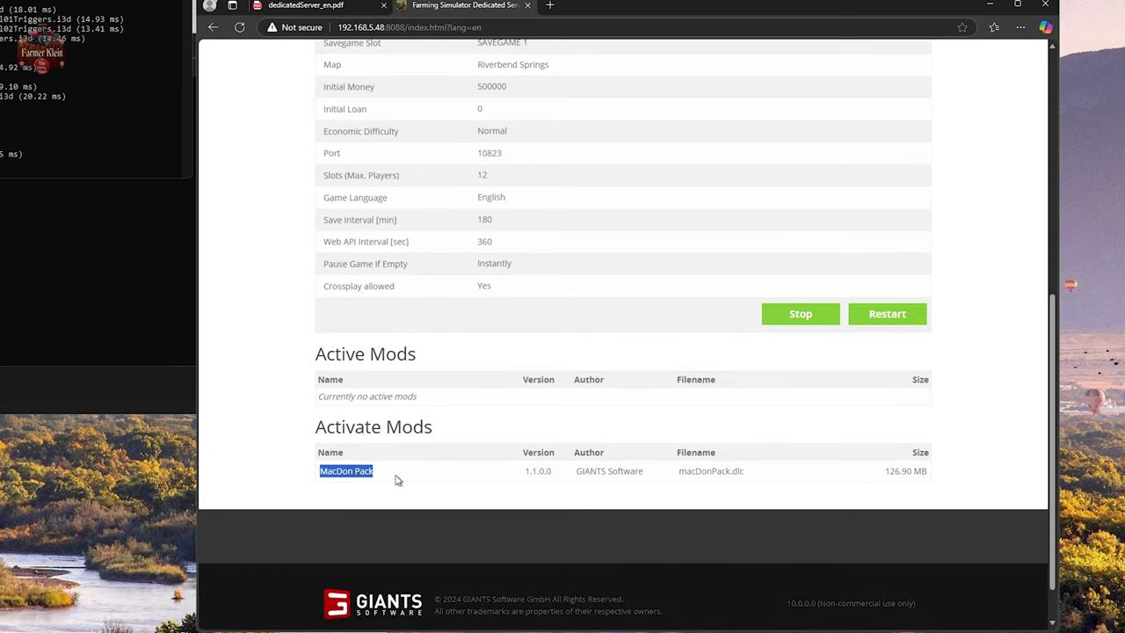
pyautogui.click(395, 477)
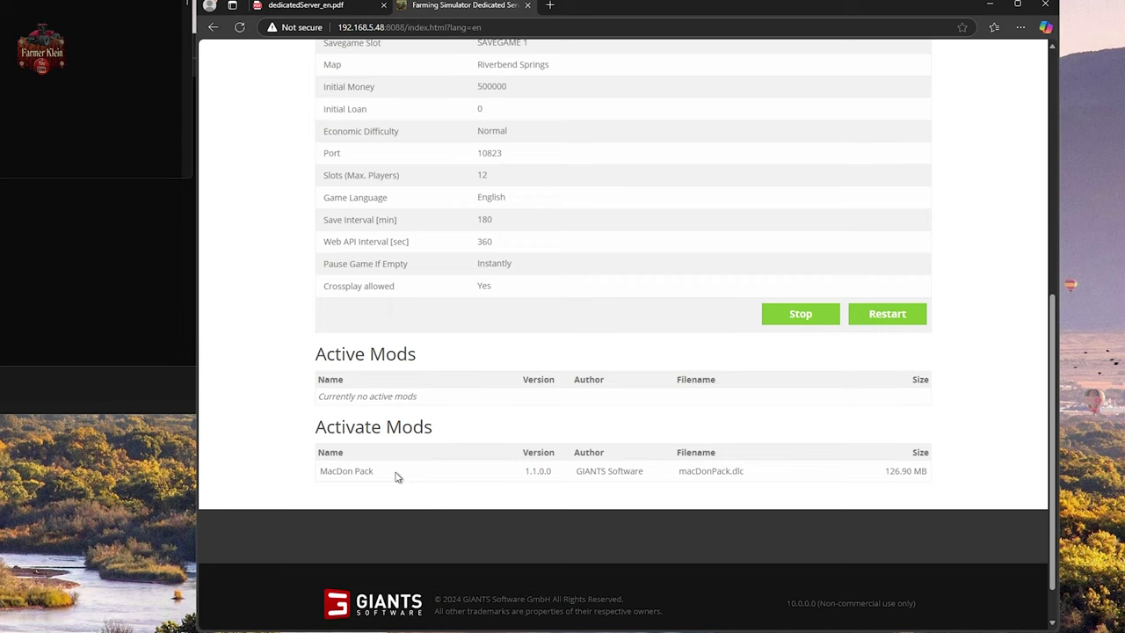
pyautogui.moveTo(325, 482); pyautogui.dragTo(417, 472)
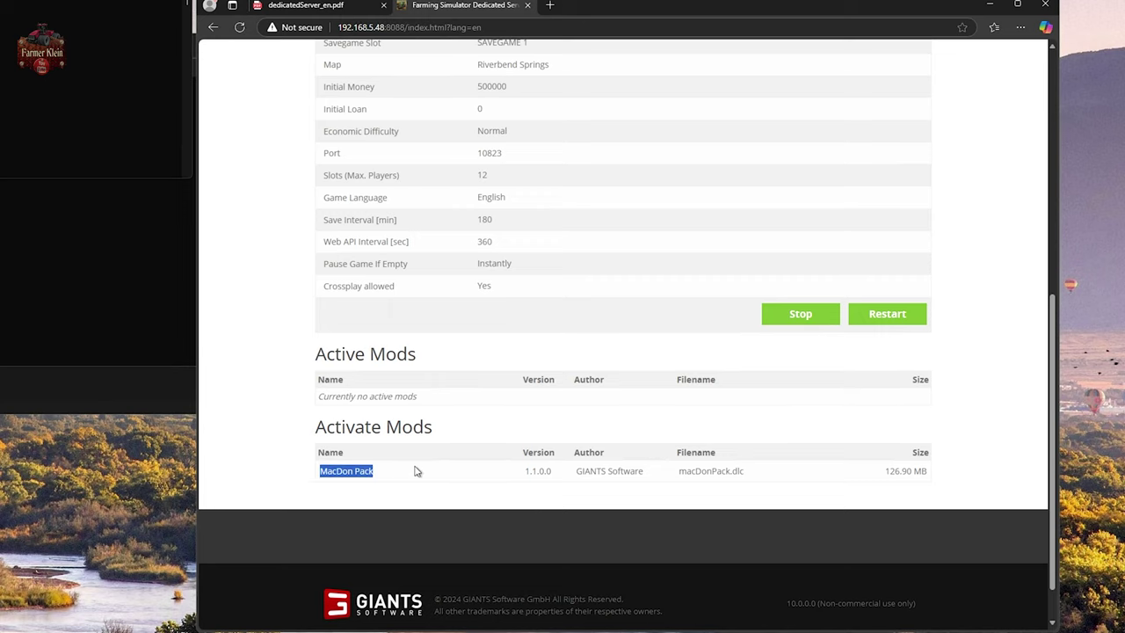
pyautogui.keyDown('shift'); pyautogui.click(563, 477); pyautogui.keyUp('shift')
pyautogui.click(541, 484)
pyautogui.scroll(5, 541, 485)
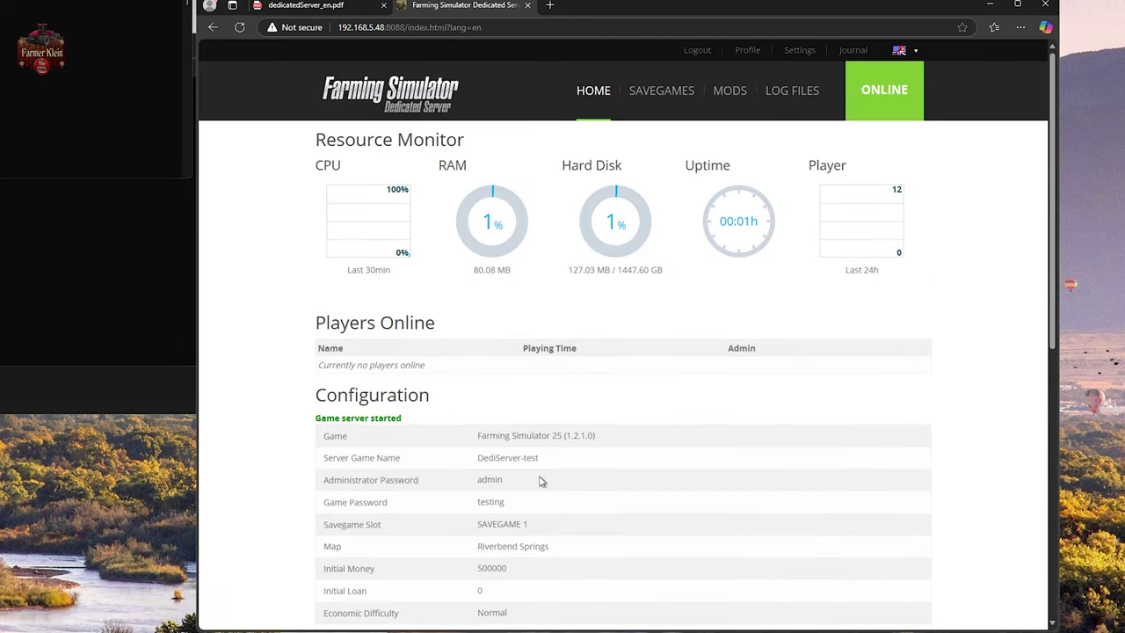
# - On the Savegames page, keep slot SAVEGAME 2 and cancel choosing a savegame file to upload
pyautogui.click(657, 92)
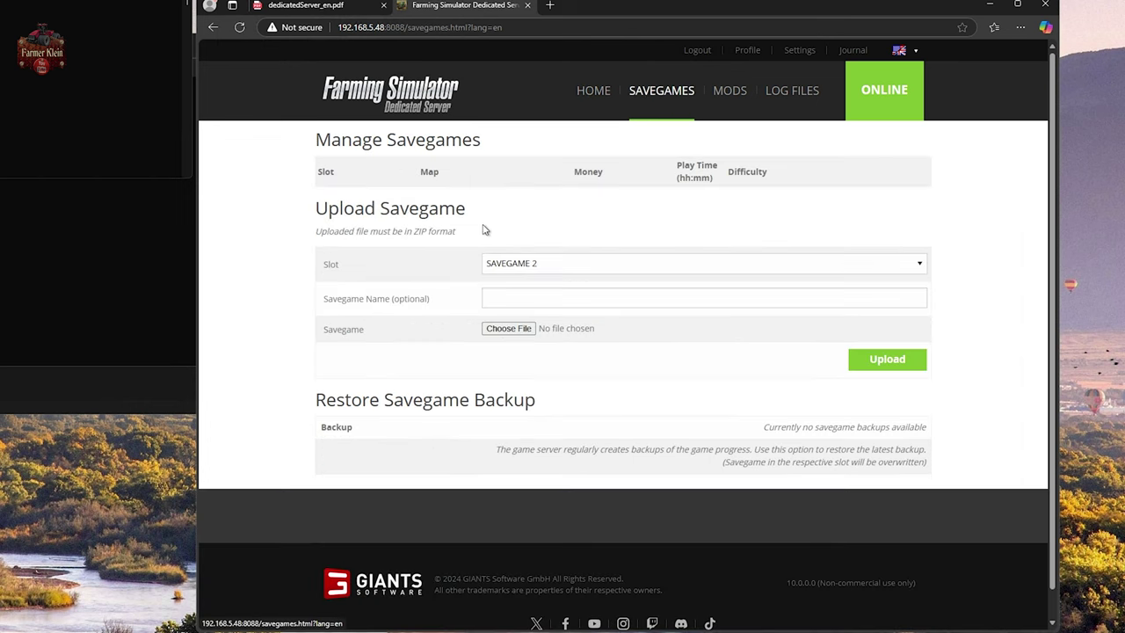
pyautogui.click(506, 263)
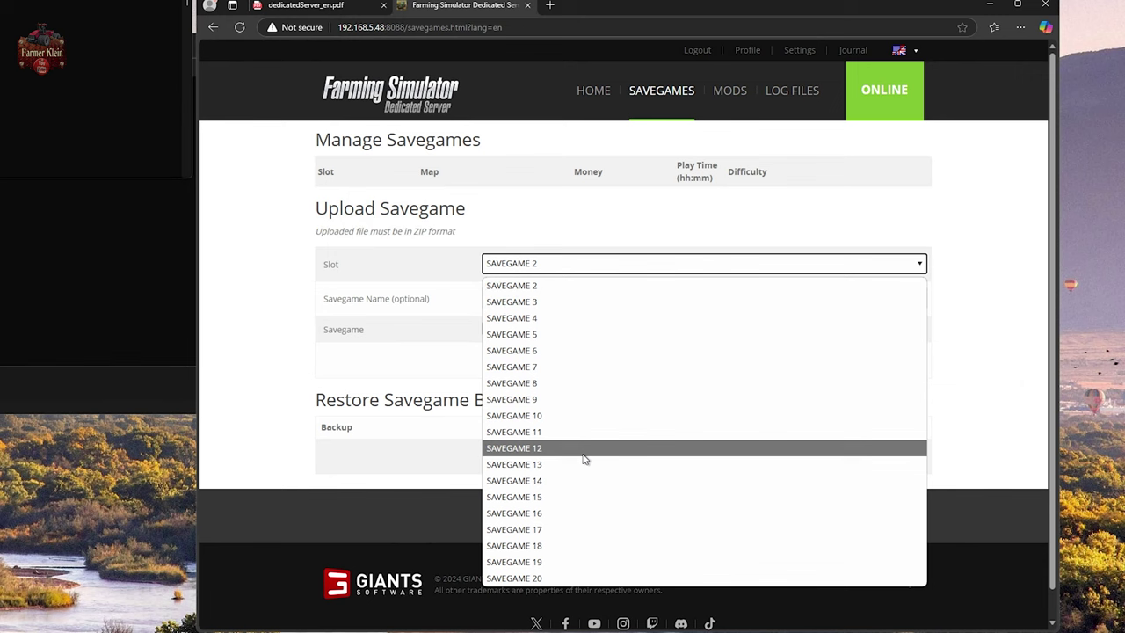
pyautogui.click(443, 232)
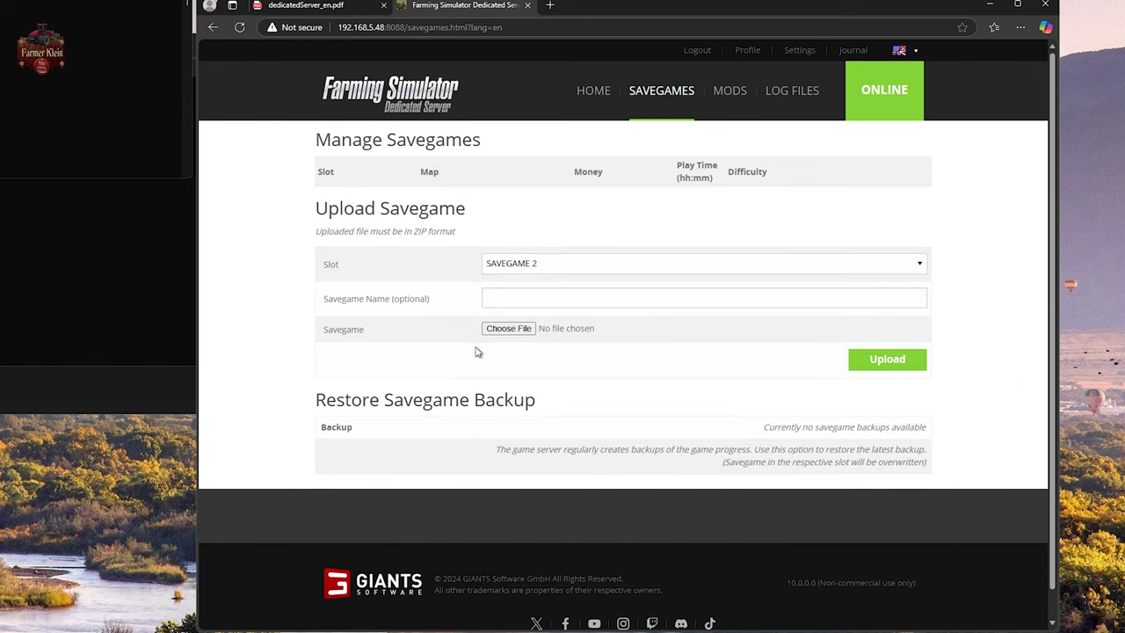
pyautogui.click(507, 329)
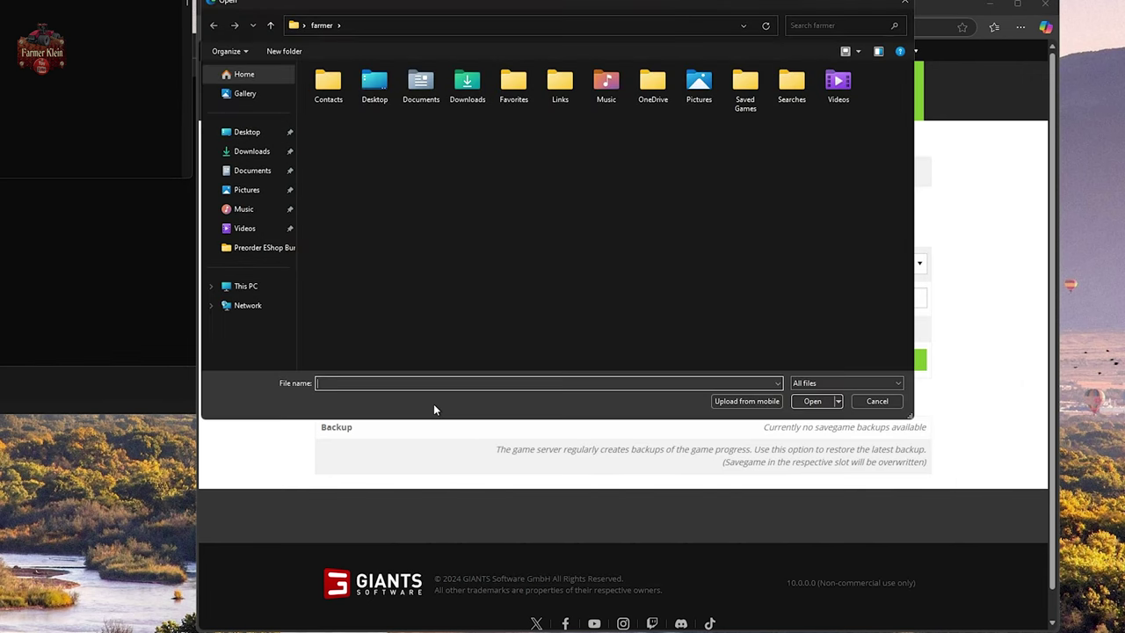
pyautogui.click(884, 402)
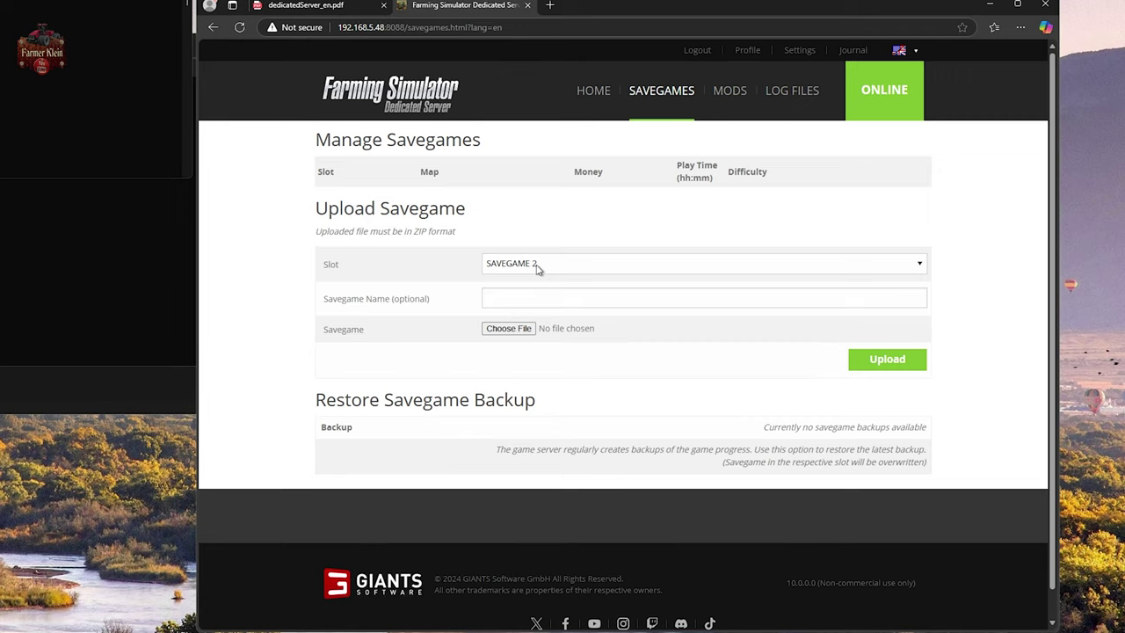
# - View the Mods overview and the Log Files page, then go to Settings
pyautogui.click(732, 107)
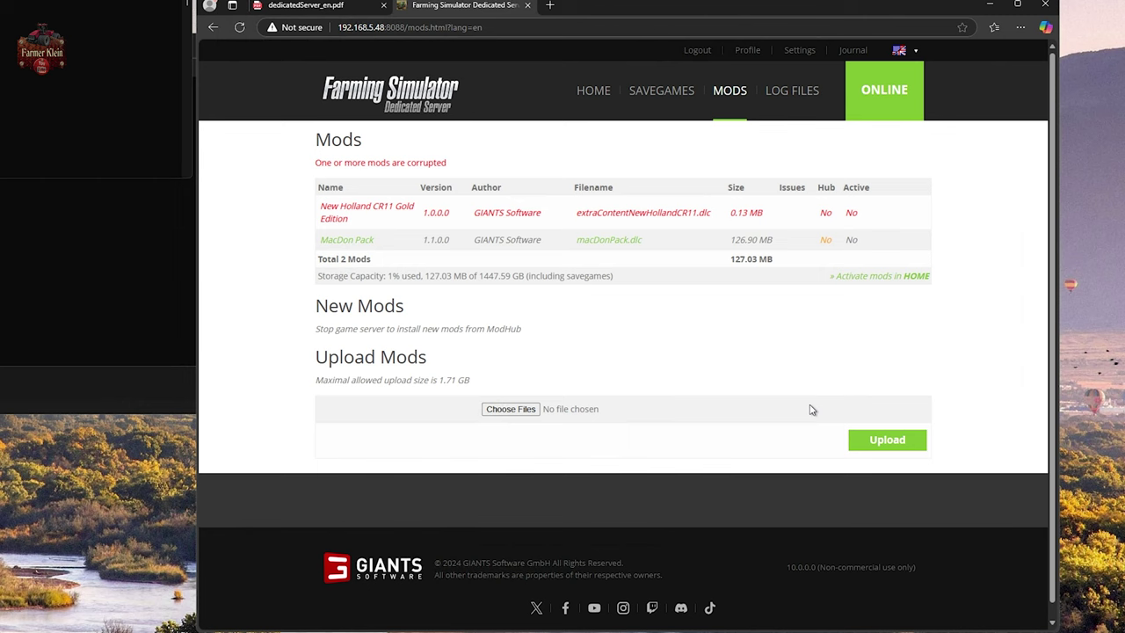
pyautogui.click(791, 101)
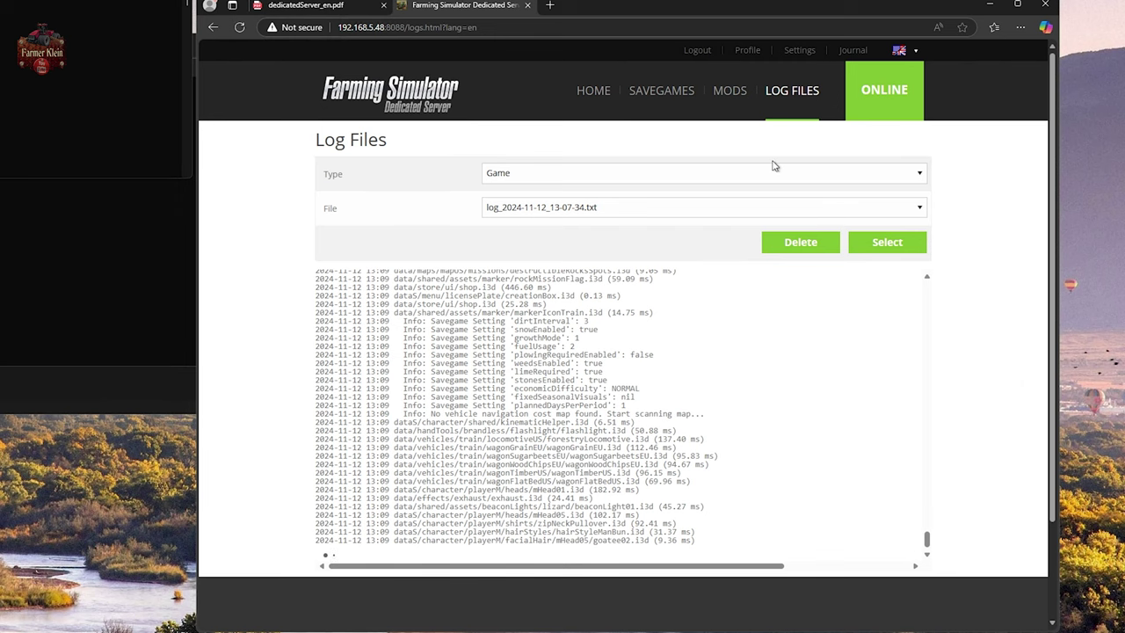
pyautogui.click(789, 55)
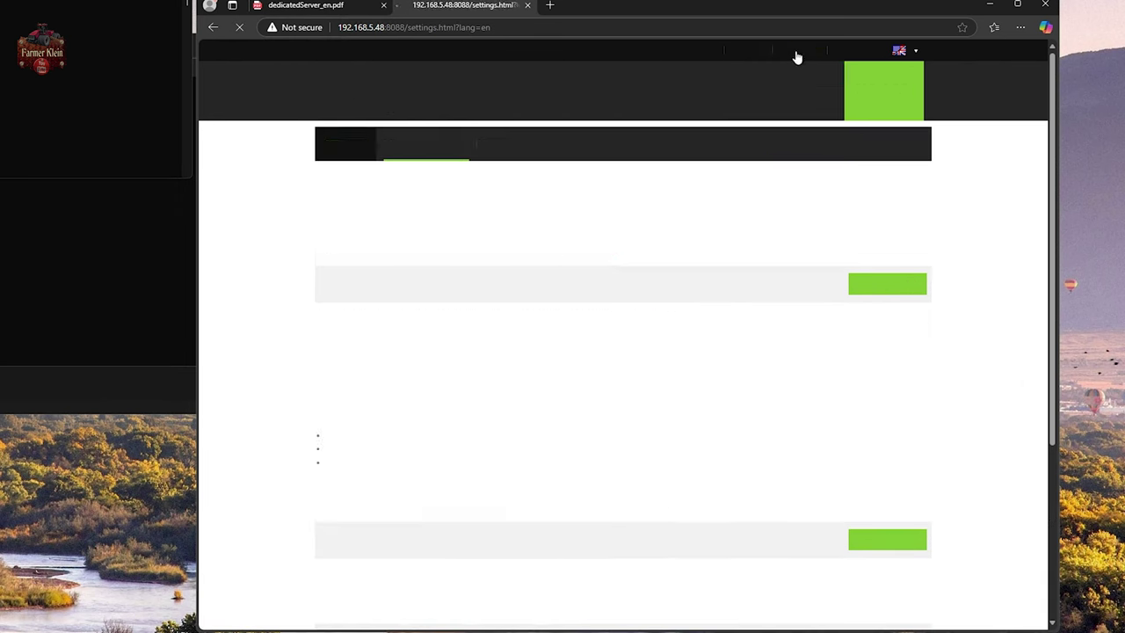
# - Activate Public Mod Download under Settings > Miscellaneous
pyautogui.scroll(-3, 520, 362)
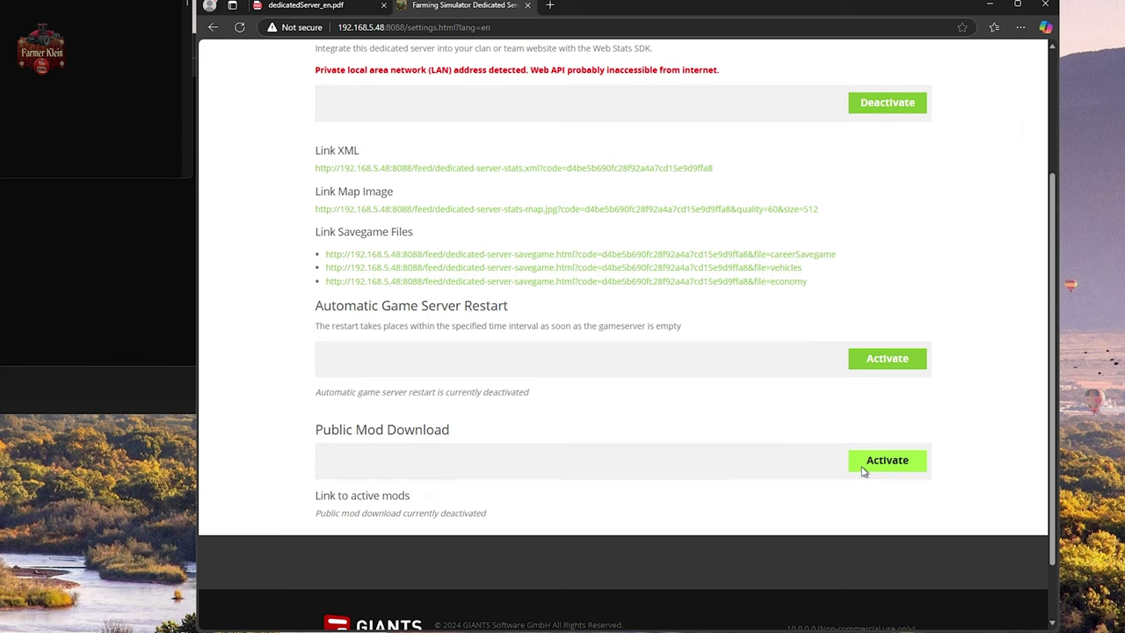
pyautogui.click(862, 469)
pyautogui.scroll(-3, 864, 472)
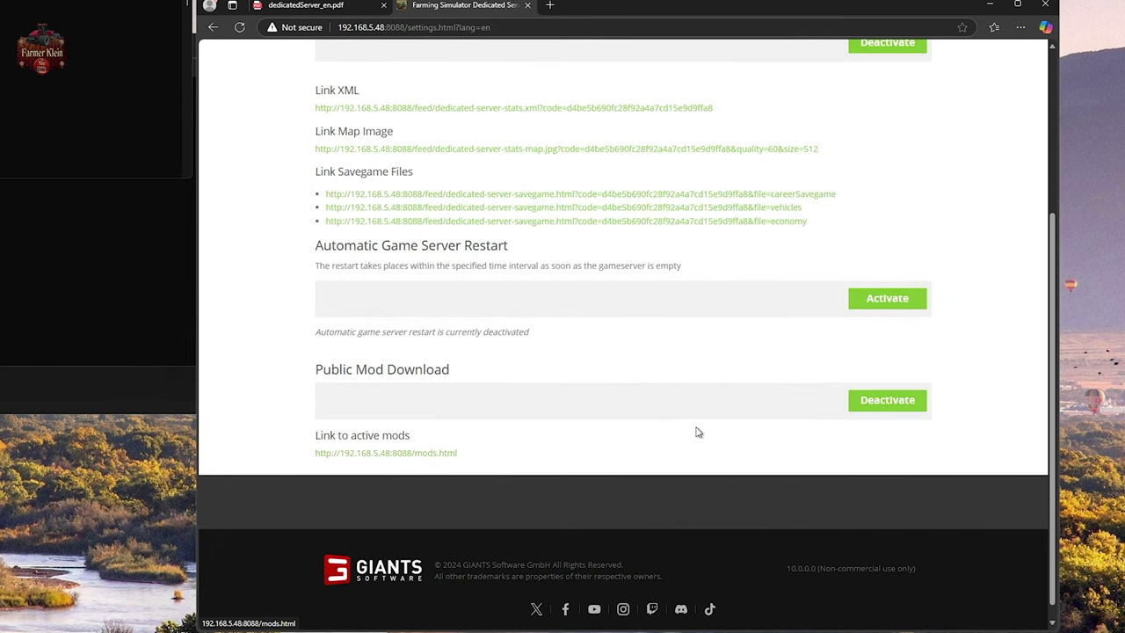
# - Toggle Public Mod Download off and then back on
pyautogui.click(875, 401)
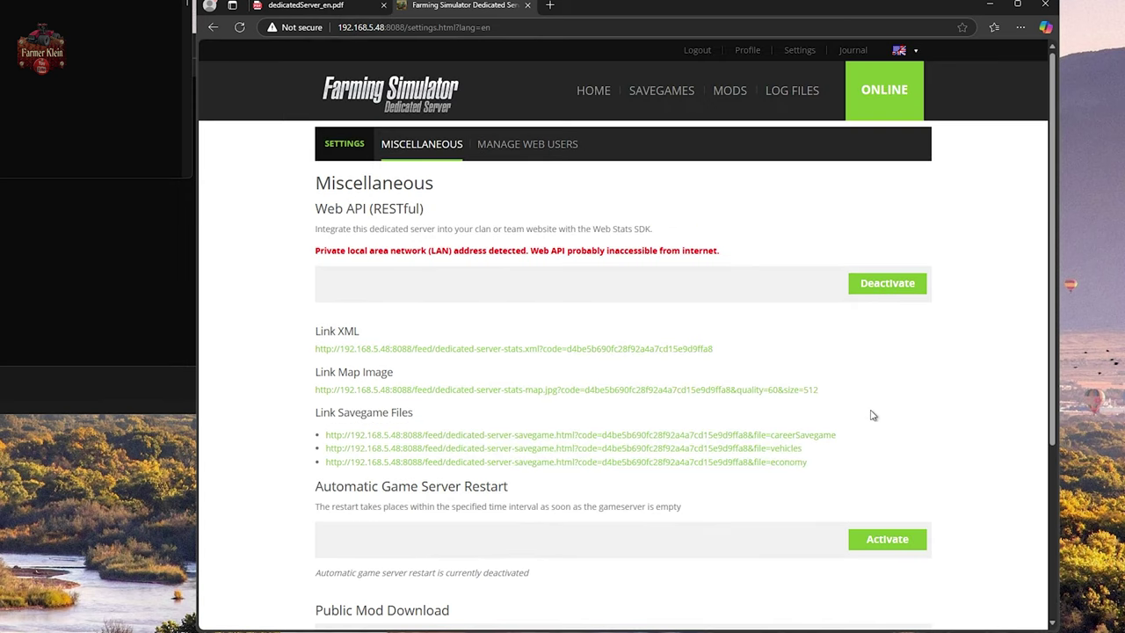
pyautogui.scroll(-3, 873, 415)
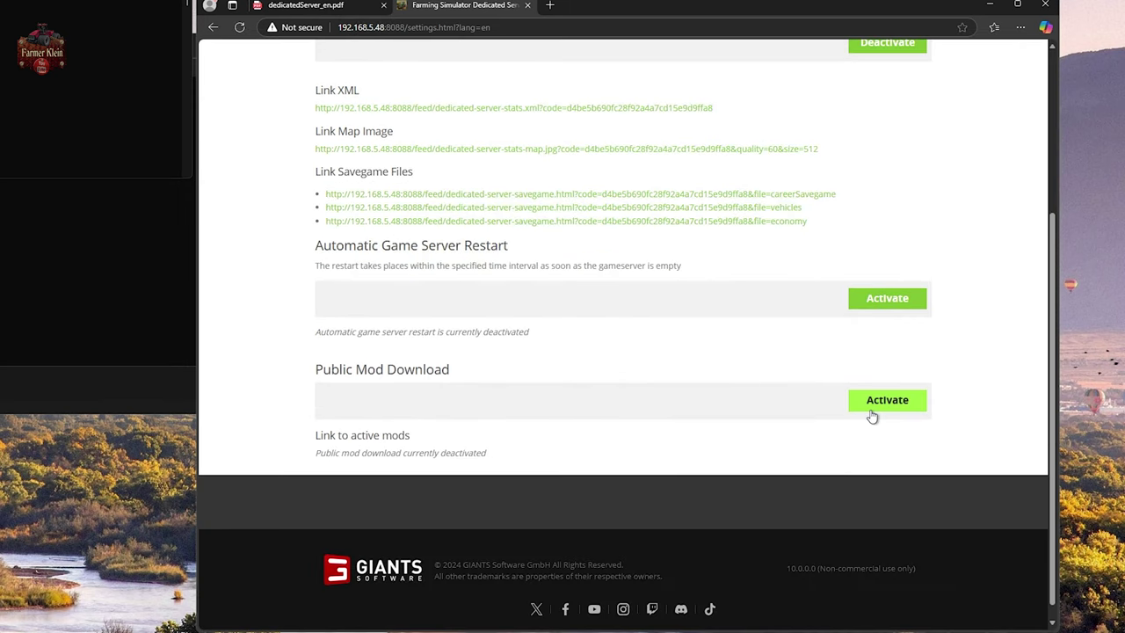
pyautogui.click(871, 410)
pyautogui.scroll(-3, 839, 550)
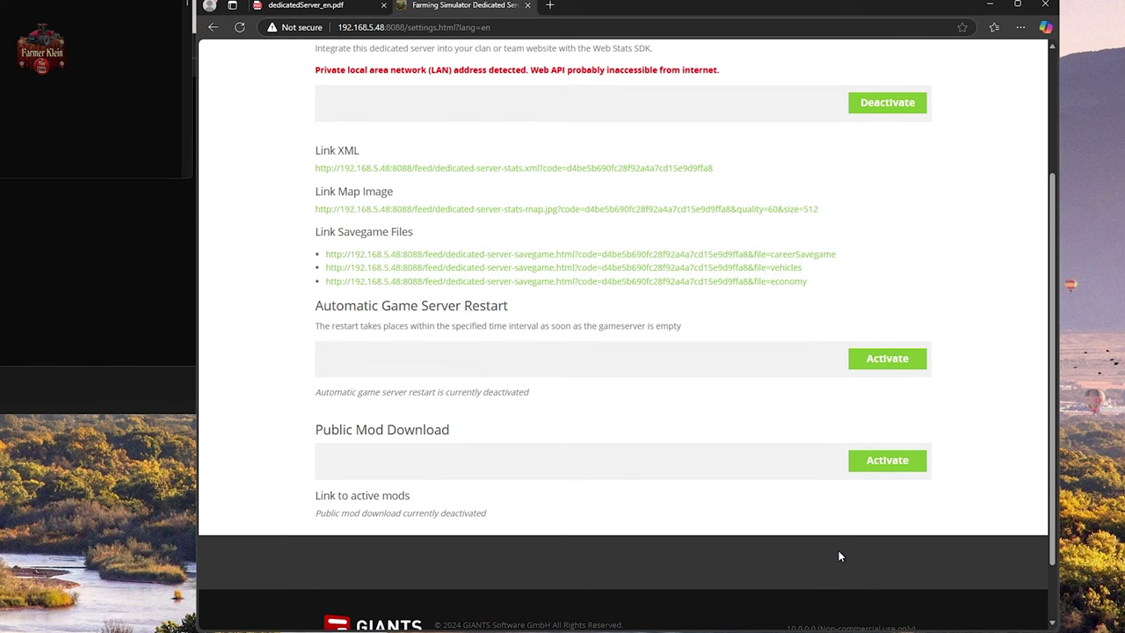
# - Enable automatic game server restart with a 02:00–05:00 window, save it, and return HOME
pyautogui.click(862, 360)
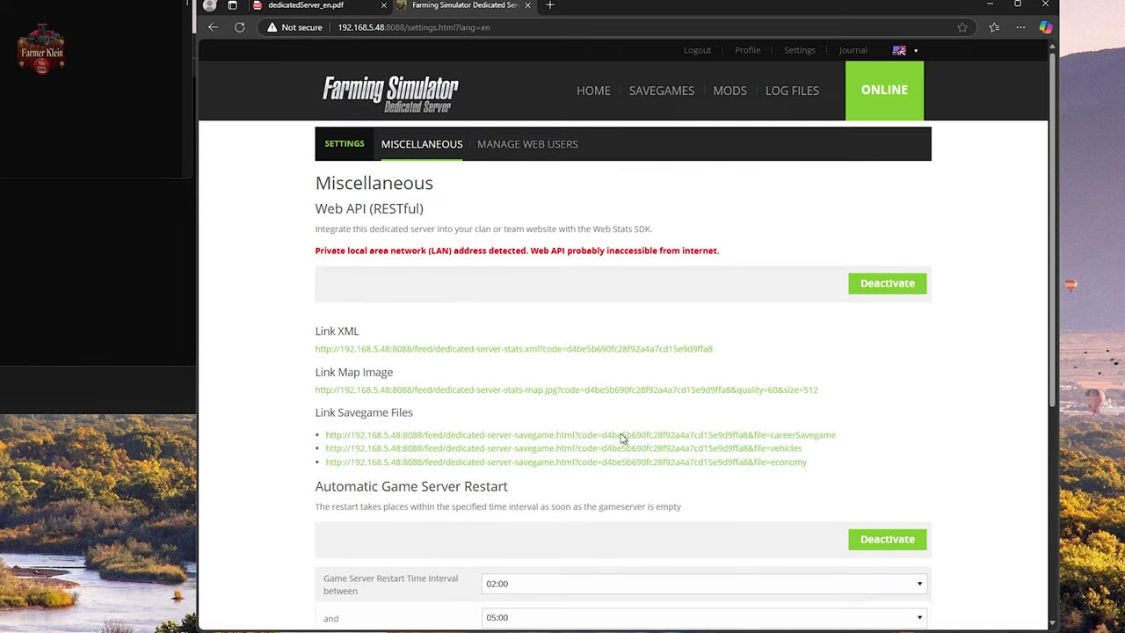
pyautogui.scroll(-5, 545, 439)
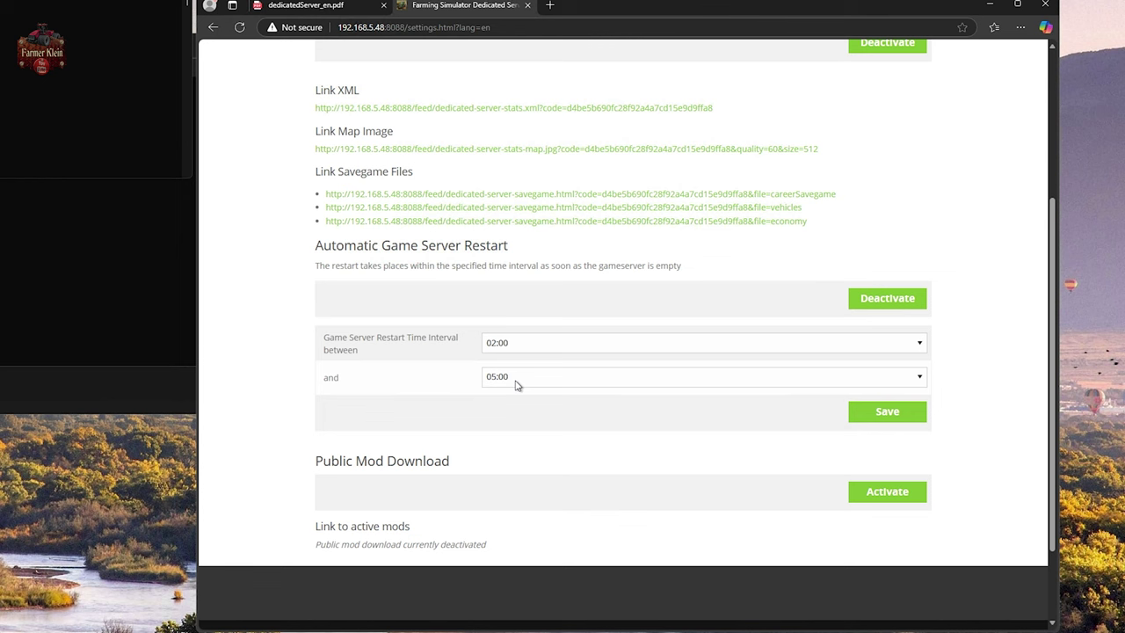
pyautogui.click(907, 416)
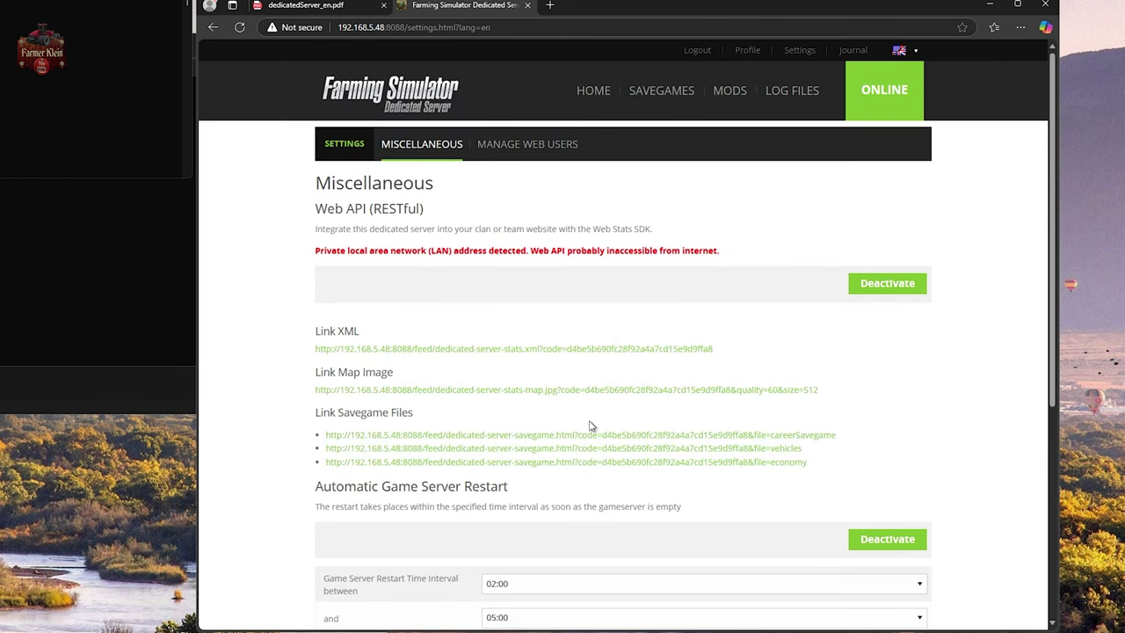
pyautogui.scroll(-2, 591, 426)
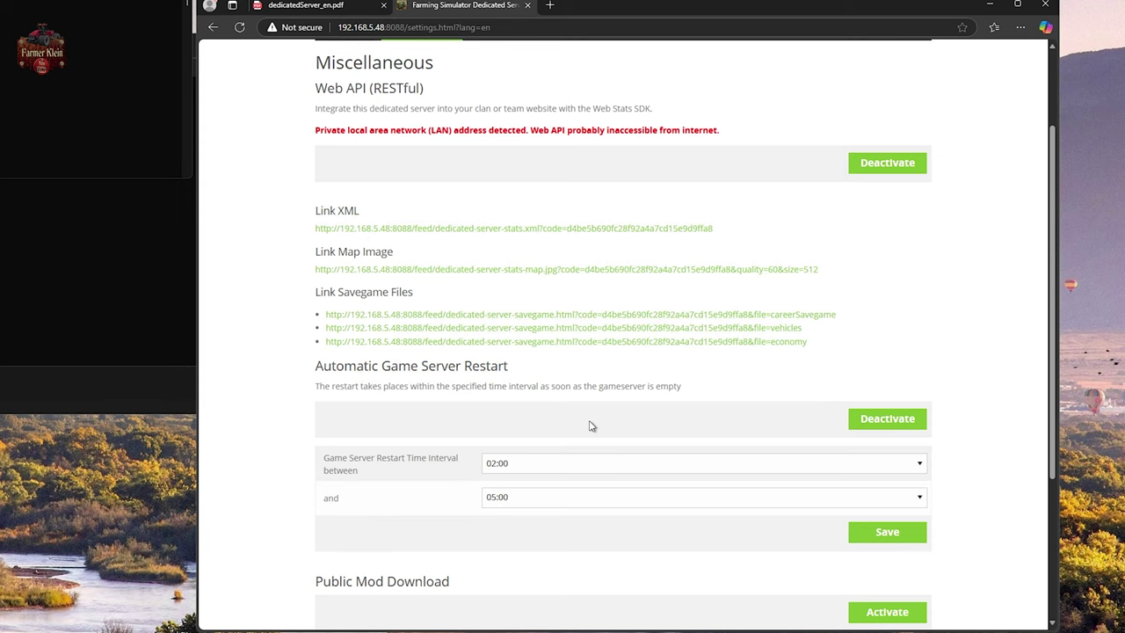
pyautogui.scroll(2, 591, 426)
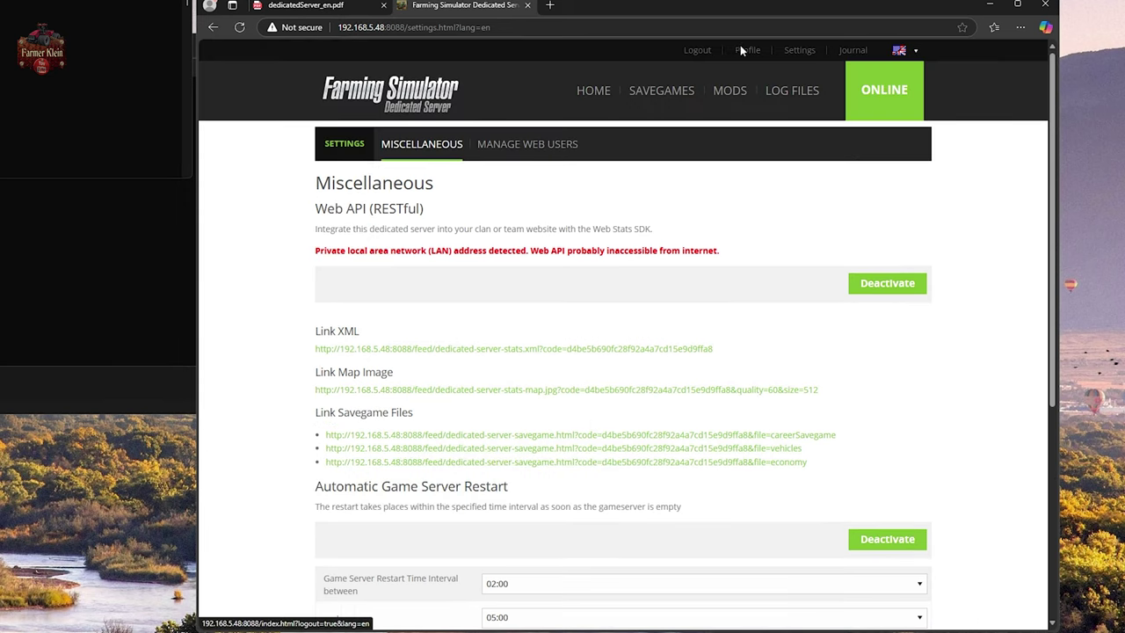
pyautogui.click(587, 90)
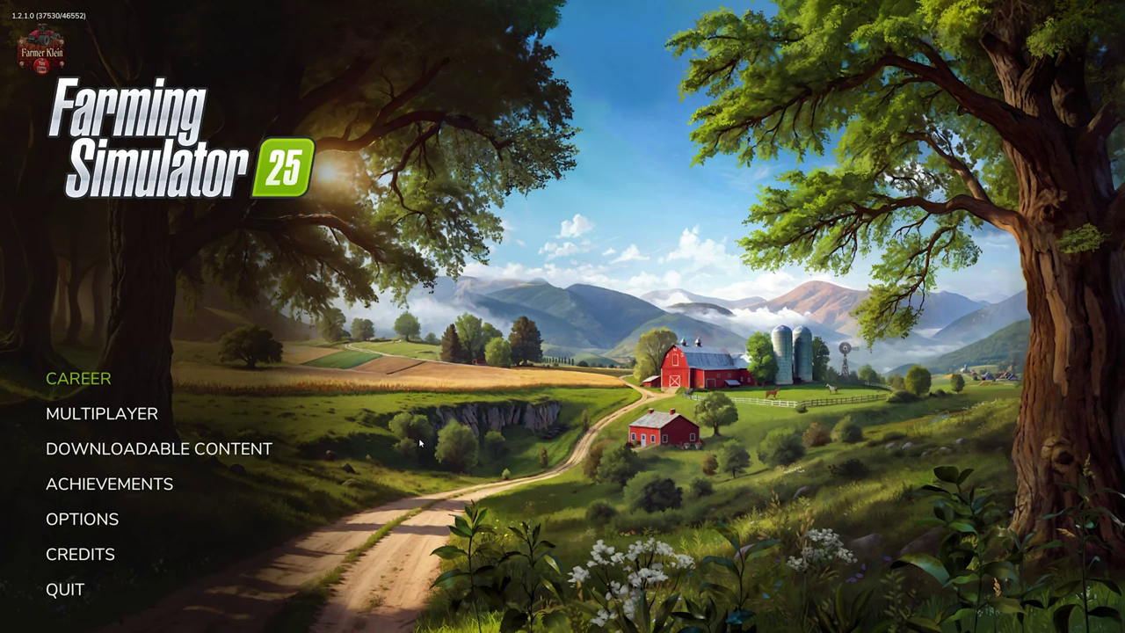
# - Open the multiplayer Join Game list and select the DediServer-test server
pyautogui.click(126, 422)
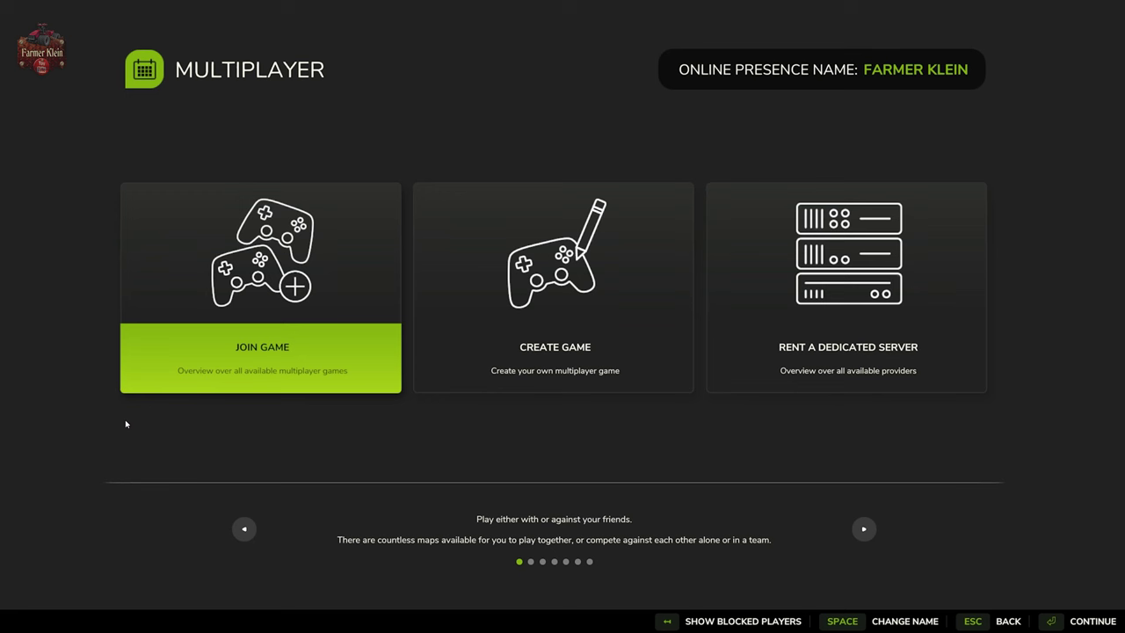
pyautogui.click(327, 370)
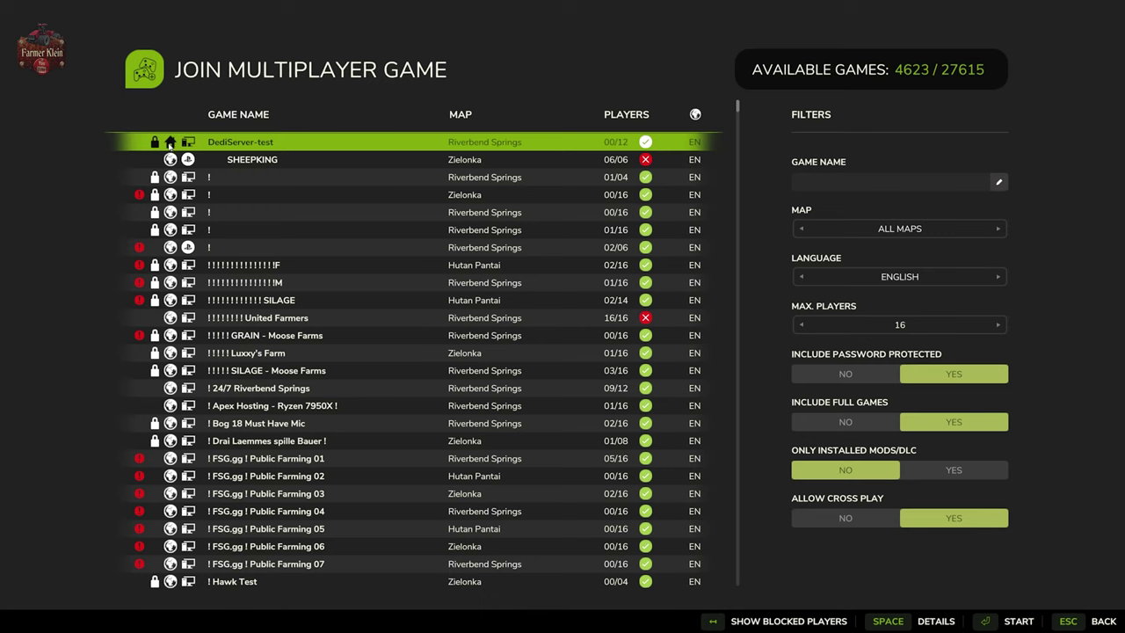
pyautogui.click(170, 162)
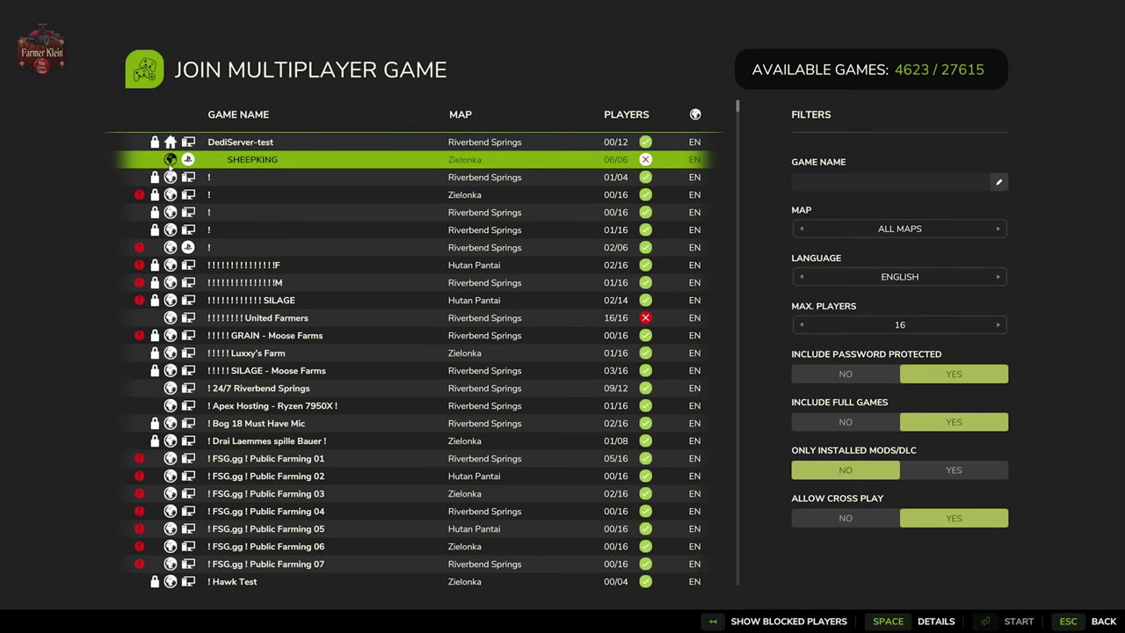
pyautogui.click(175, 148)
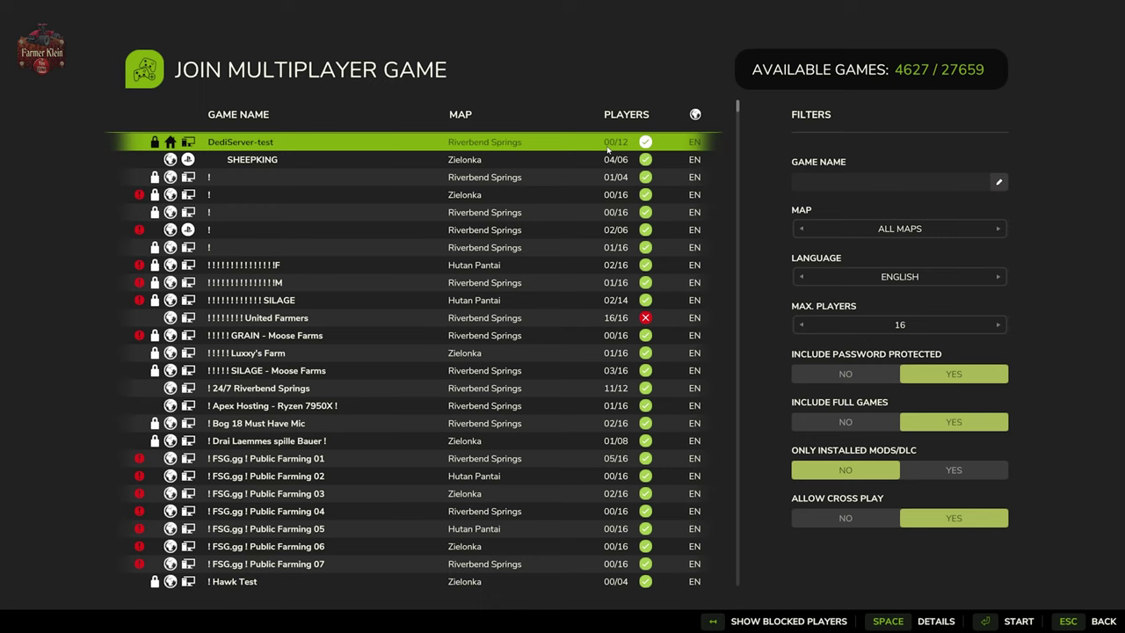
# - Try joining DediServer-test with a password and dismiss the Wrong password message
pyautogui.press('Return')
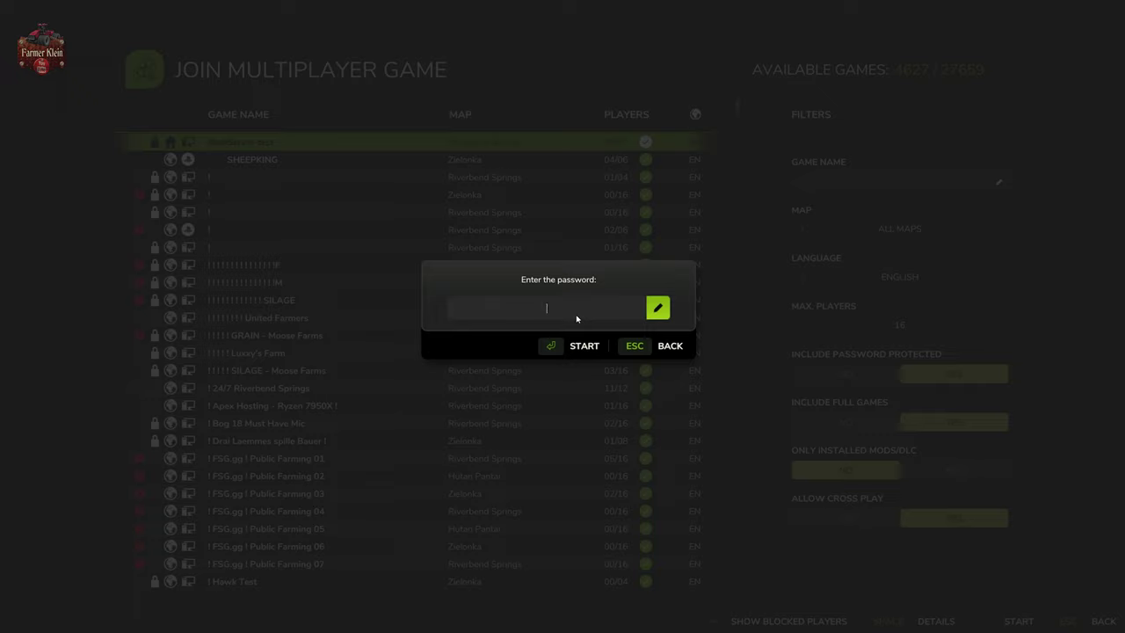
pyautogui.write('****')
pyautogui.click(579, 347)
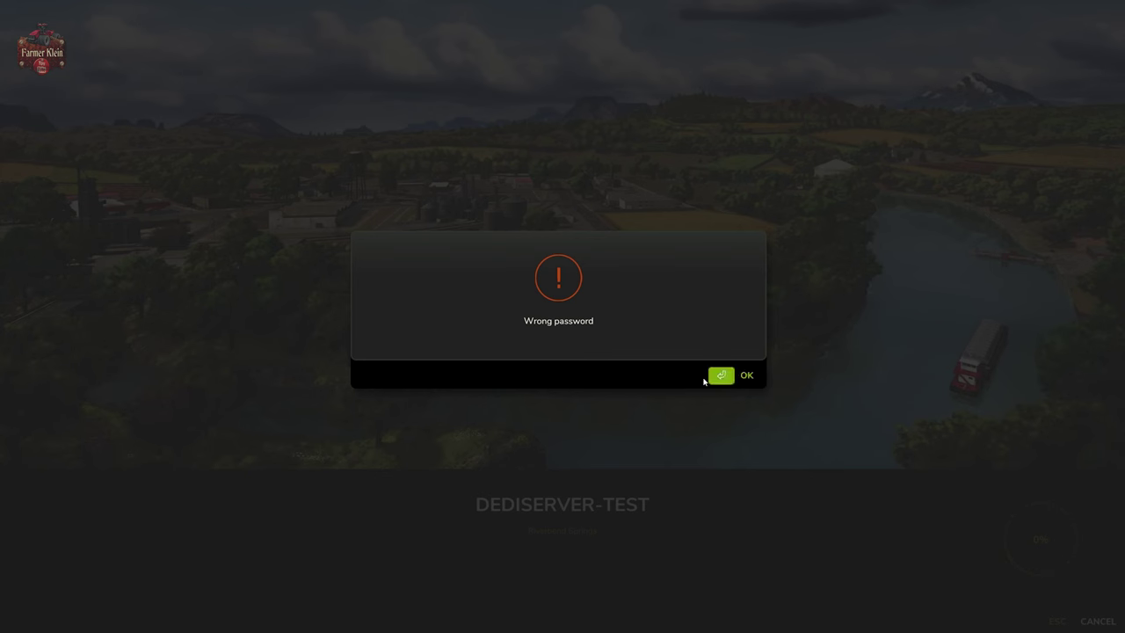
pyautogui.click(725, 378)
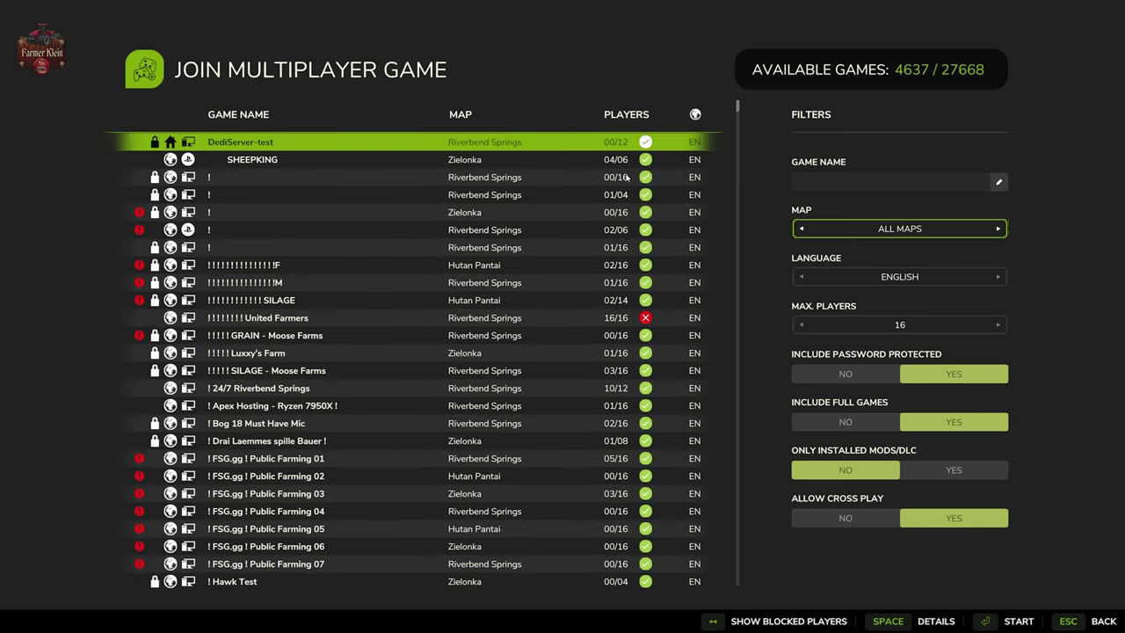
# - Reopen the DediServer-test join prompt, correct the game password, and connect
pyautogui.doubleClick(334, 144)
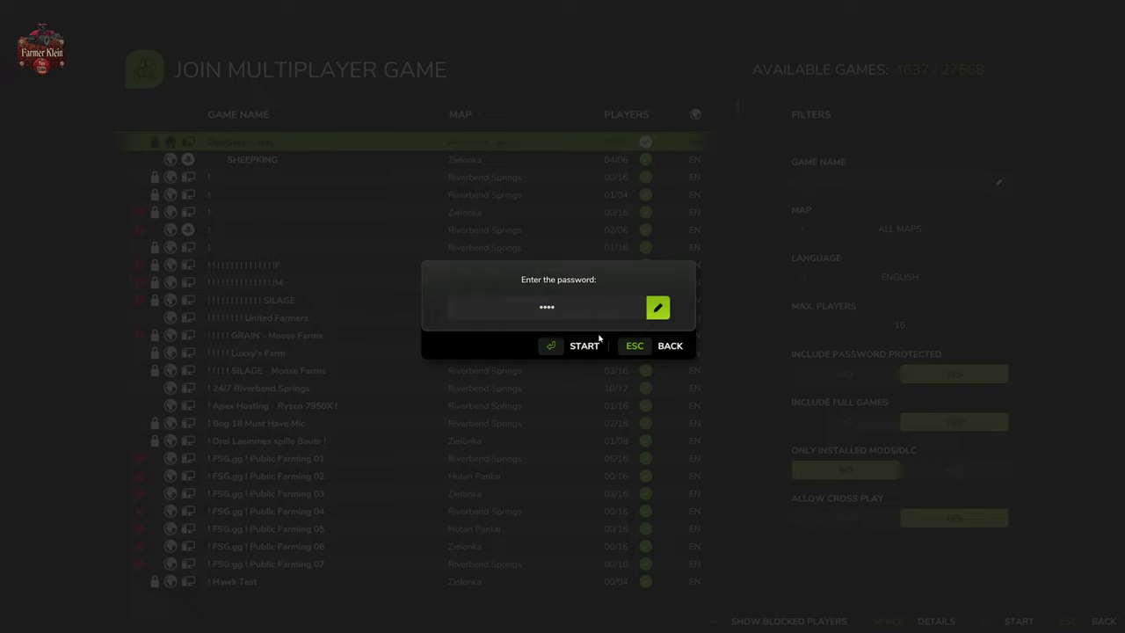
pyautogui.write('•••')
pyautogui.press('BackSpace')
pyautogui.press('BackSpace')
pyautogui.press('BackSpace')
pyautogui.press('BackSpace')
pyautogui.write('•••••••')
pyautogui.click(567, 352)
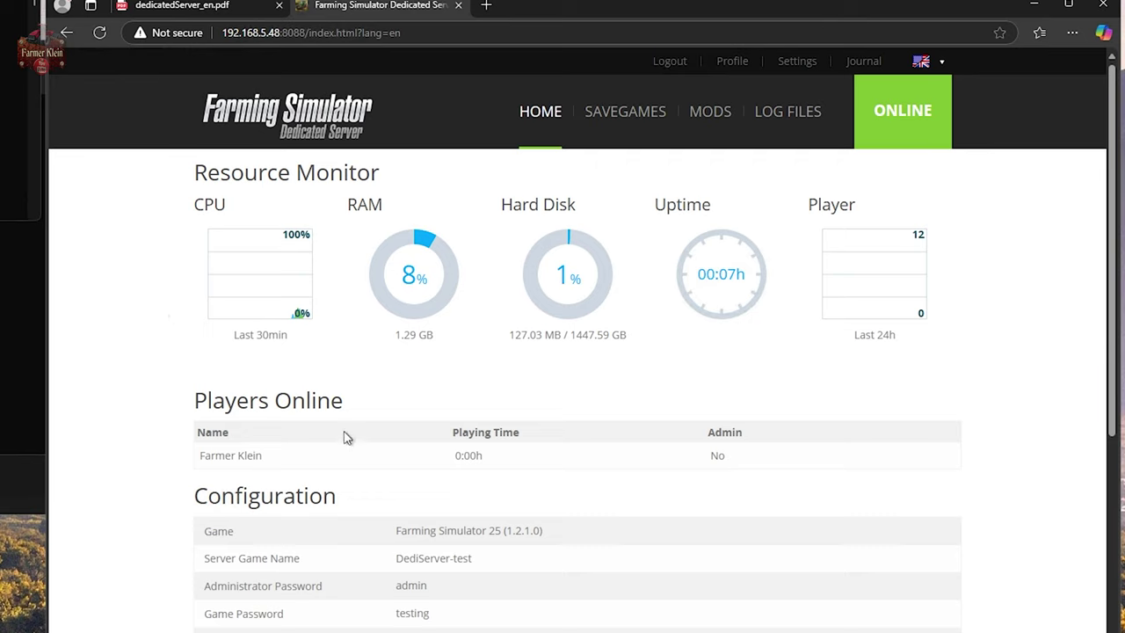
pyautogui.moveTo(200, 457); pyautogui.dragTo(319, 464)
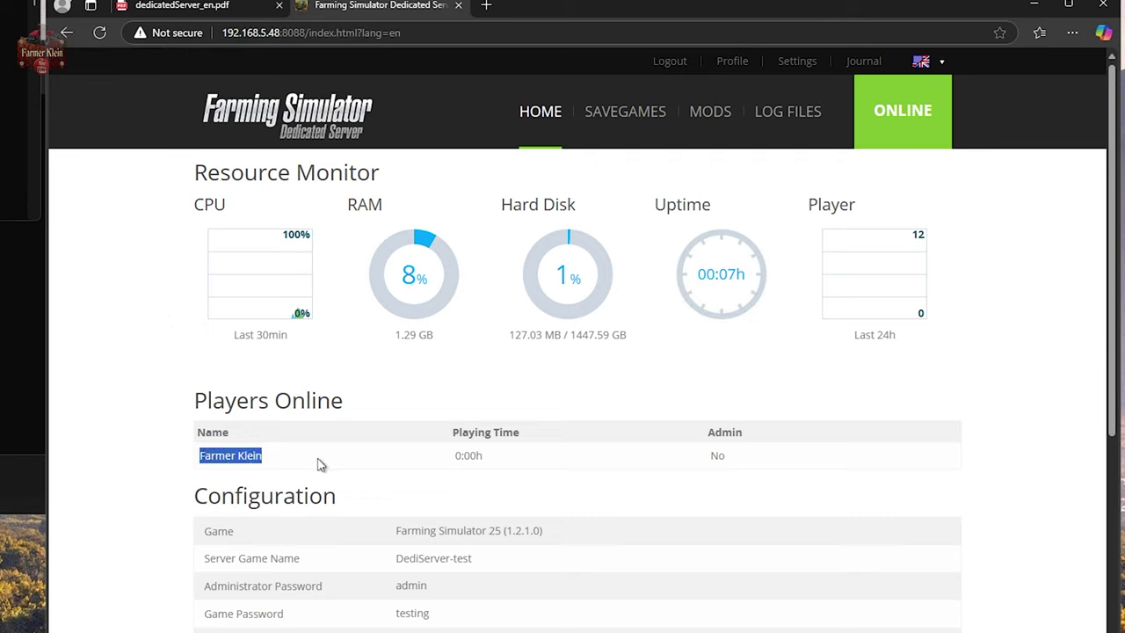
pyautogui.moveTo(438, 464); pyautogui.dragTo(492, 468)
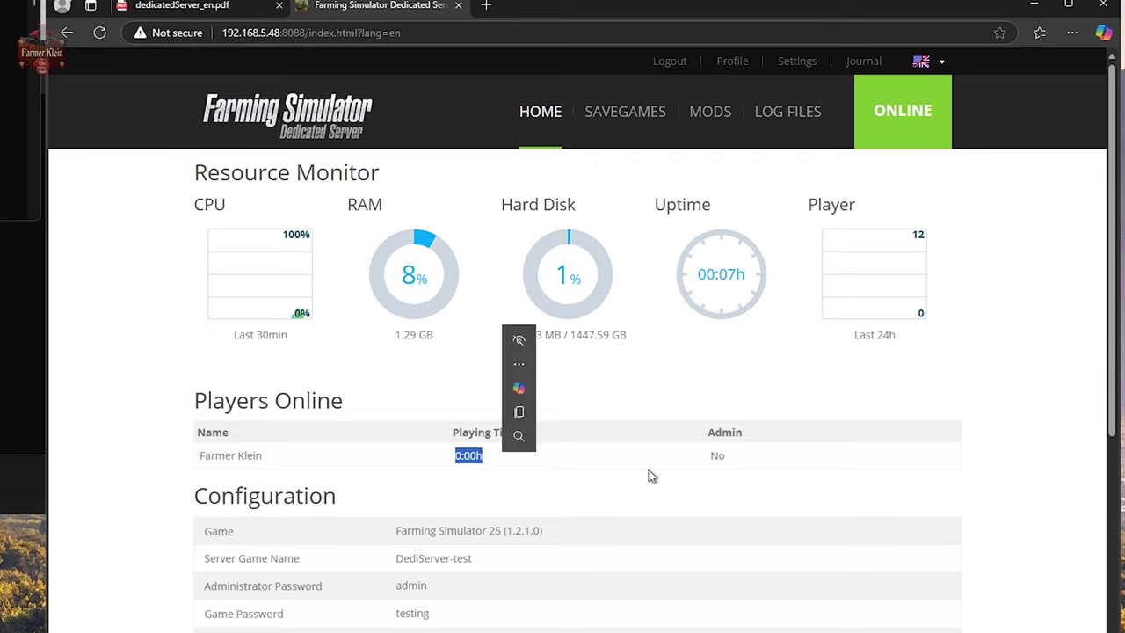
pyautogui.moveTo(708, 468); pyautogui.dragTo(742, 473)
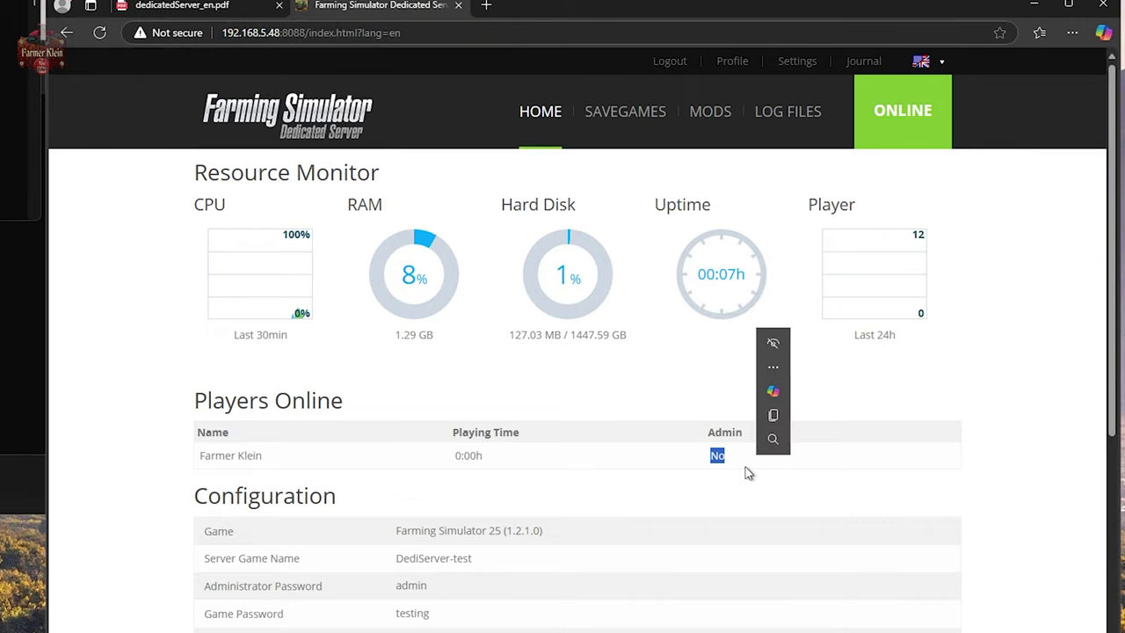
pyautogui.click(719, 475)
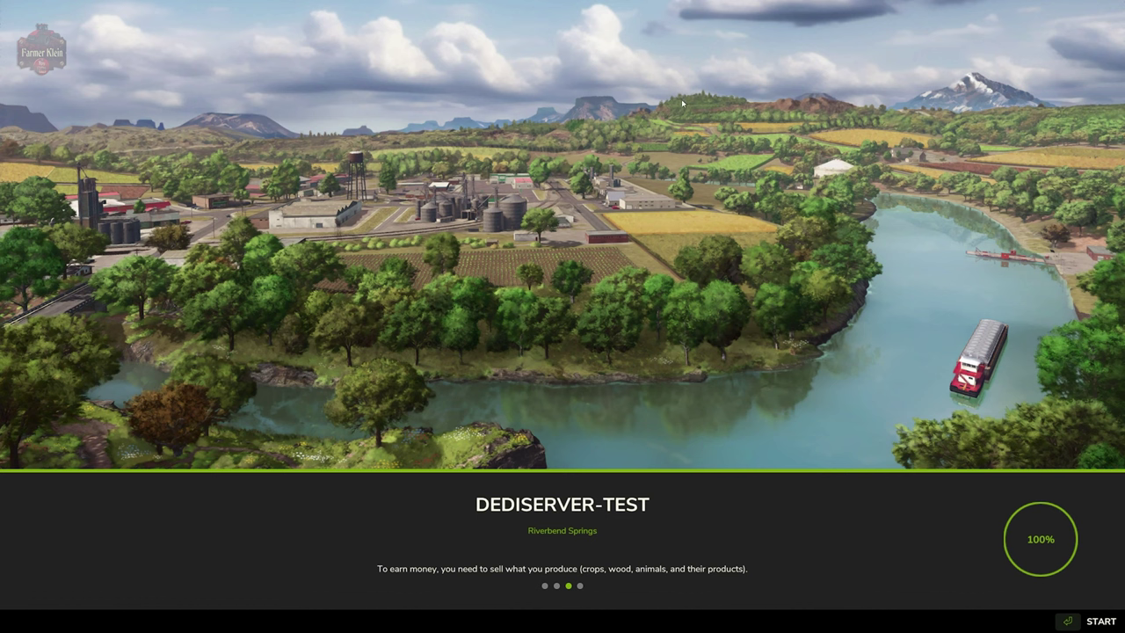
# - Start the game, accept the default character, and walk toward the house and red barn
pyautogui.click(1068, 621)
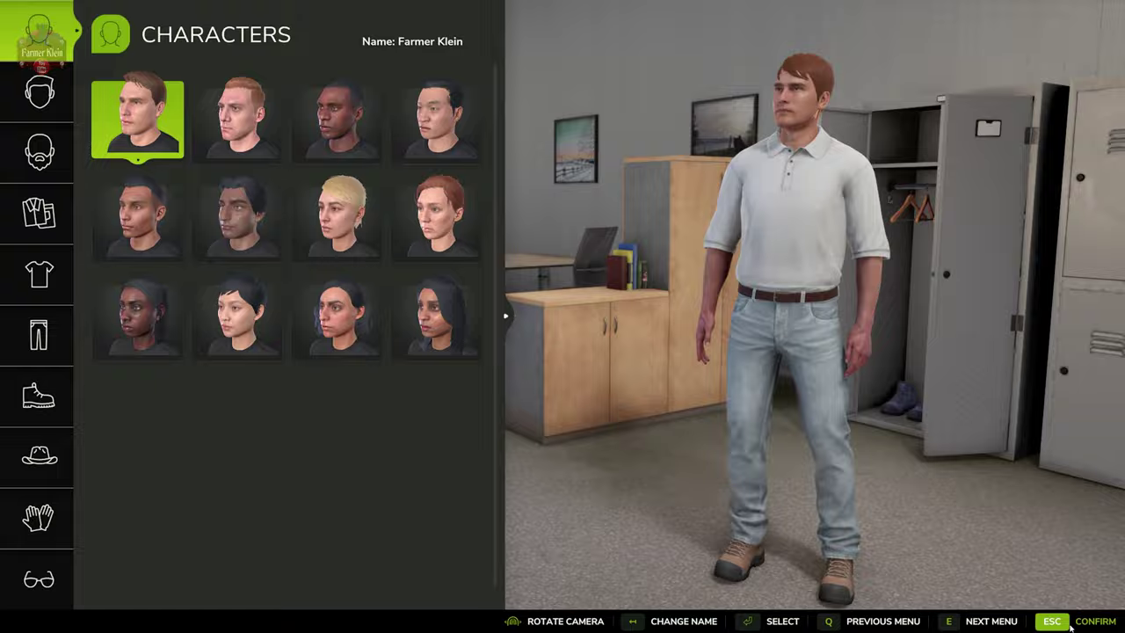
pyautogui.press('Escape')
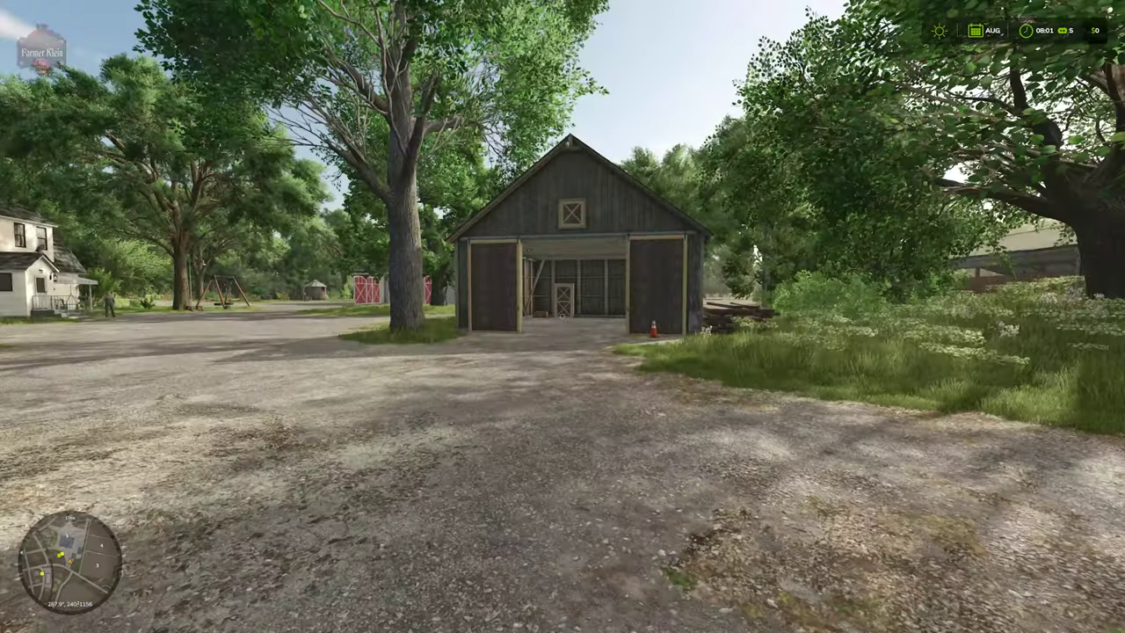
pyautogui.press('w')
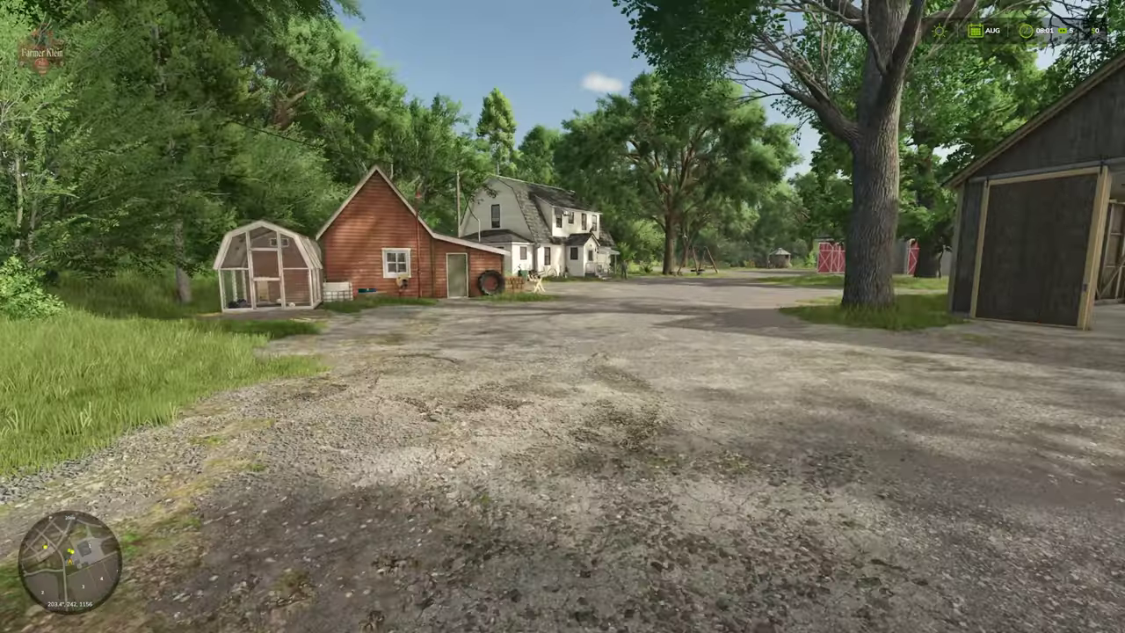
pyautogui.press('w')
pyautogui.press('w')
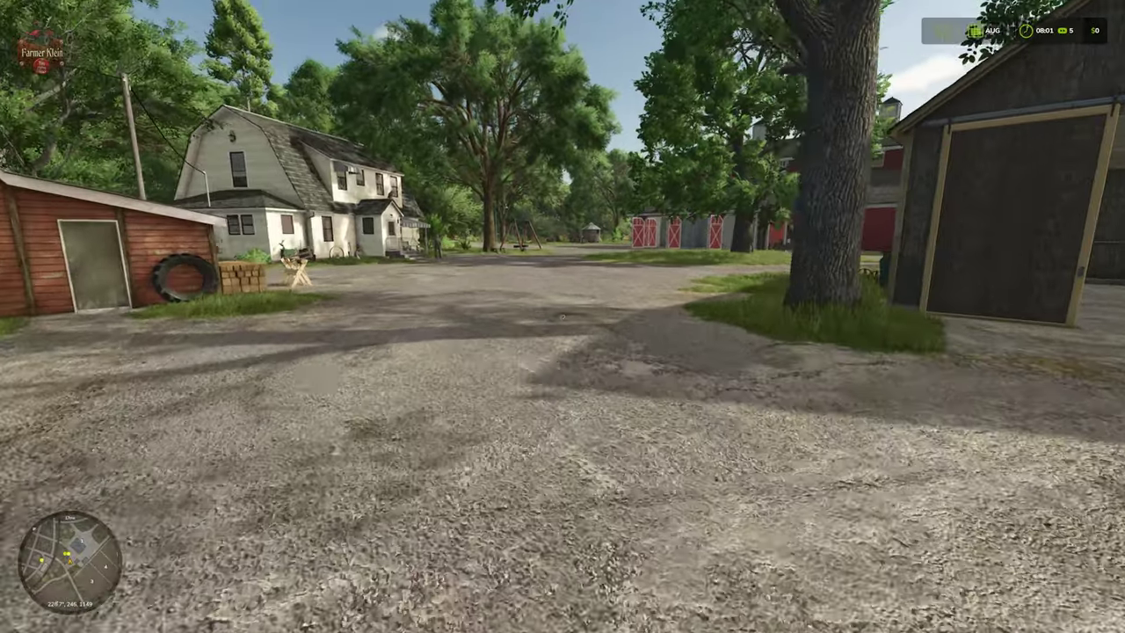
pyautogui.press('w')
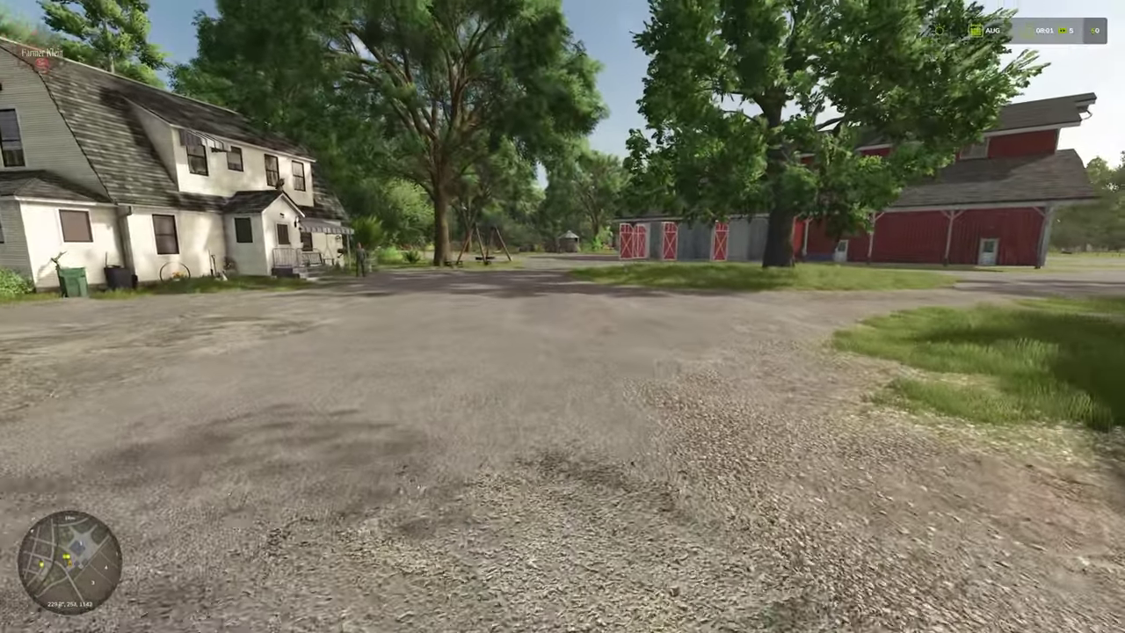
pyautogui.press('w')
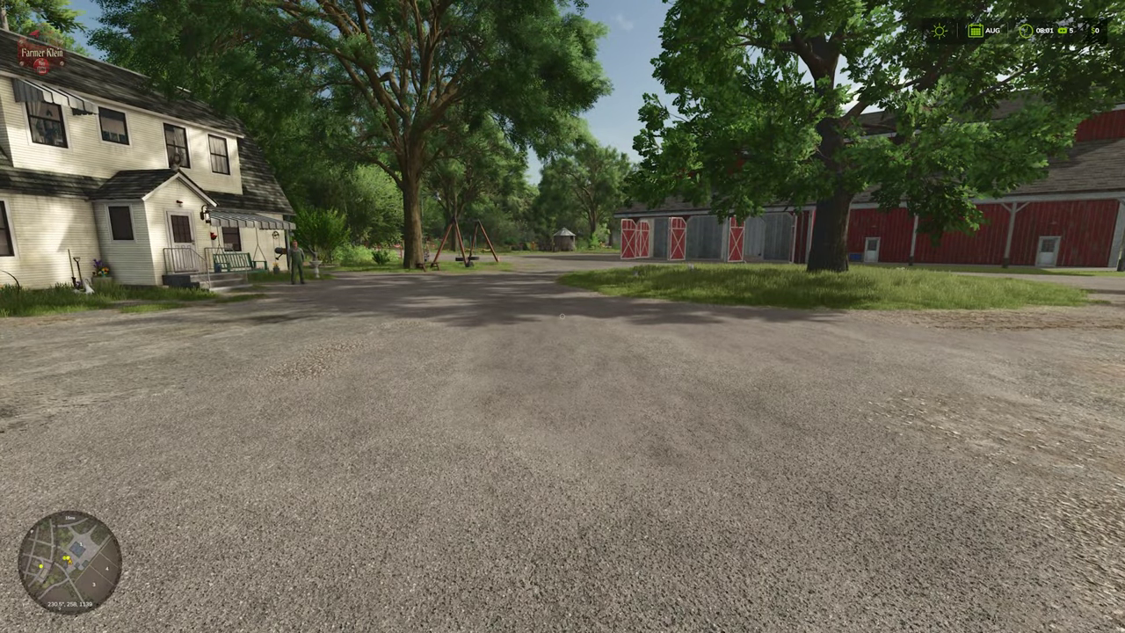